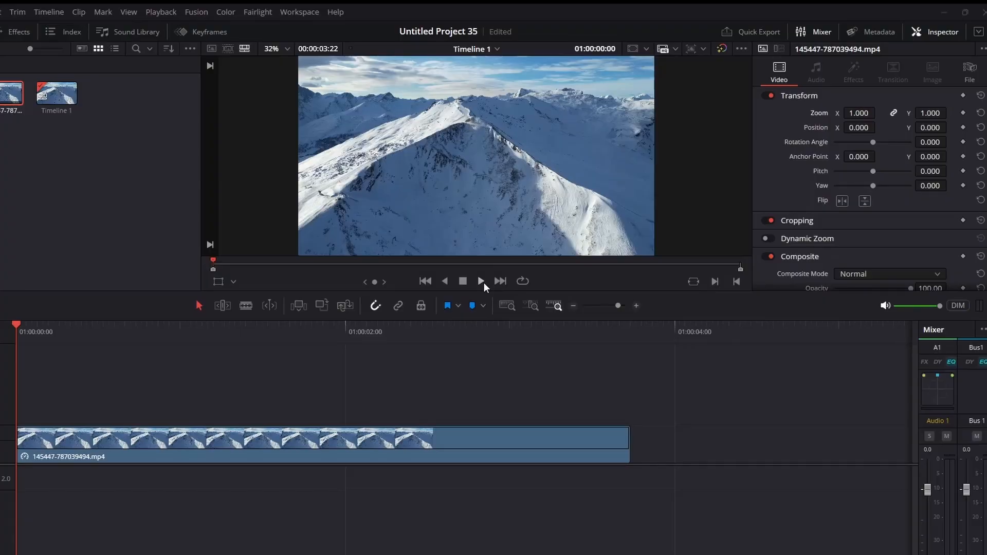
# Play back the mountain clip, then select it with the playhead at the timeline start
pyautogui.click(482, 281)
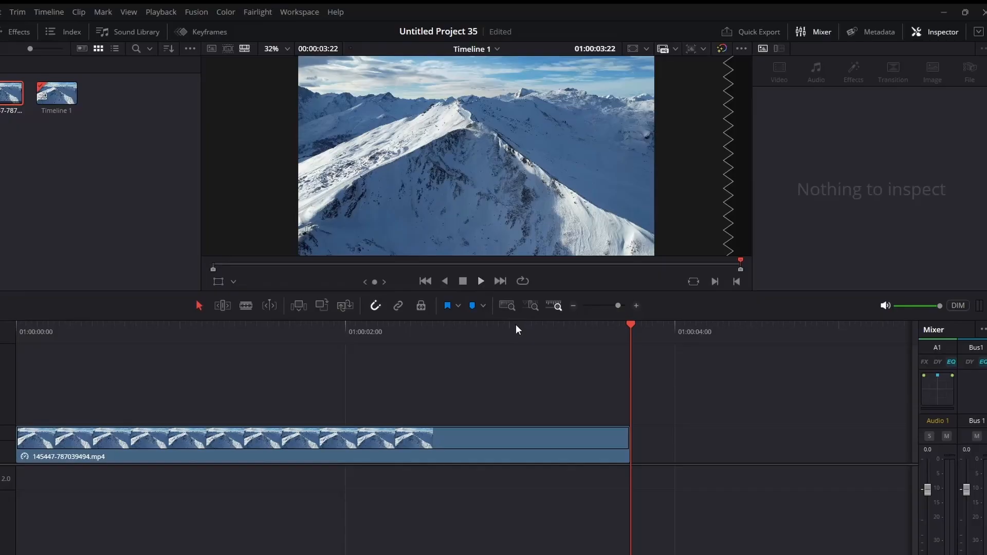
pyautogui.moveTo(516, 325); pyautogui.dragTo(10, 335)
pyautogui.click(104, 454)
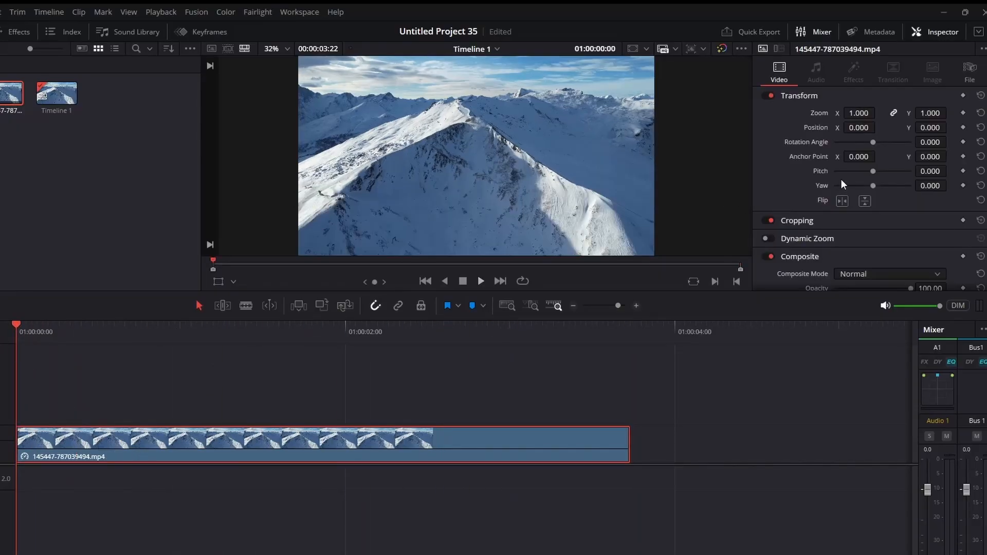
# Keyframe Zoom and Position at the clip start, setting Zoom 1.280 and Position Y -111
pyautogui.click(963, 113)
pyautogui.click(963, 127)
pyautogui.click(629, 329)
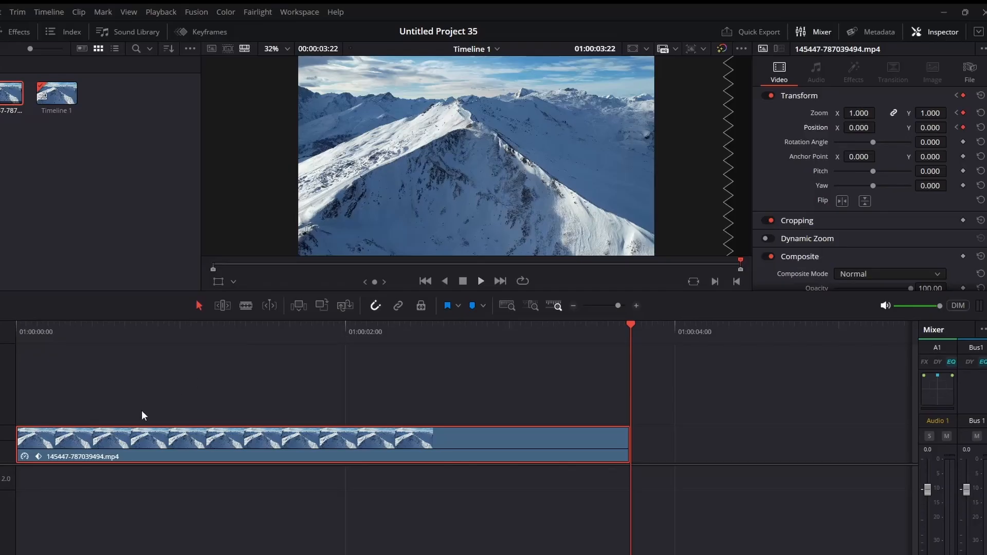
pyautogui.moveTo(29, 329); pyautogui.dragTo(8, 318)
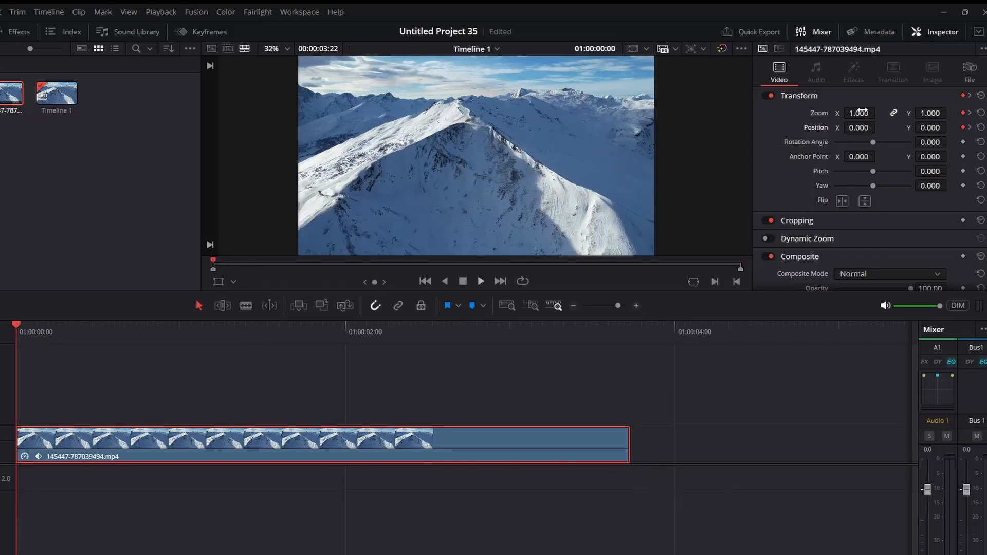
pyautogui.moveTo(858, 111); pyautogui.dragTo(879, 113)
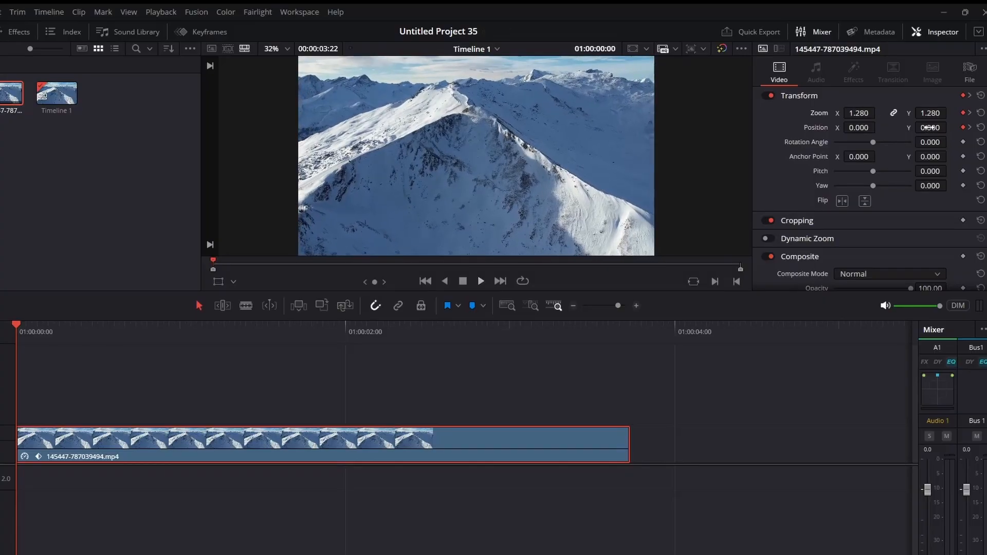
pyautogui.moveTo(929, 127); pyautogui.dragTo(868, 127)
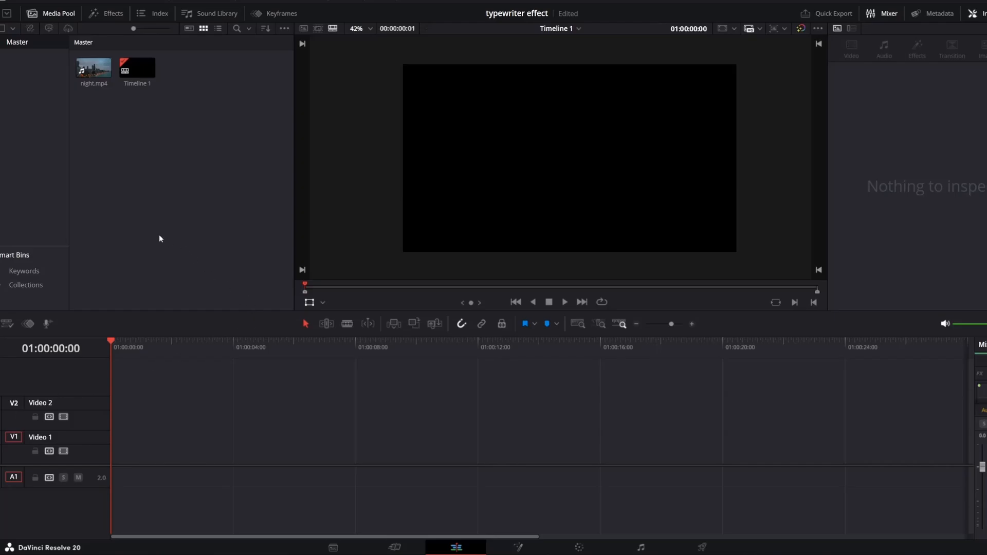
# Place night.mp4 at the timeline start and delete its audio
pyautogui.moveTo(97, 69); pyautogui.dragTo(185, 445)
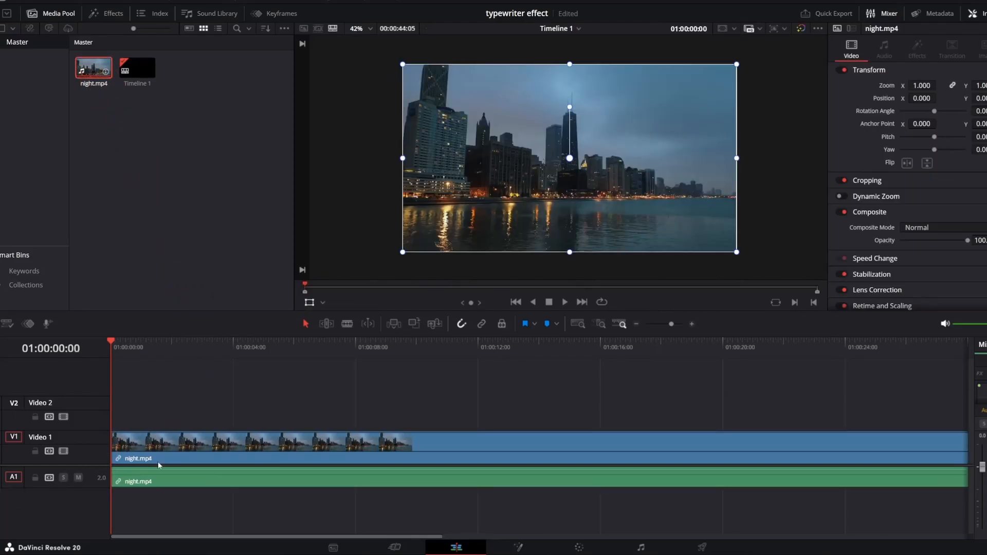
pyautogui.click(179, 484)
pyautogui.press('Delete')
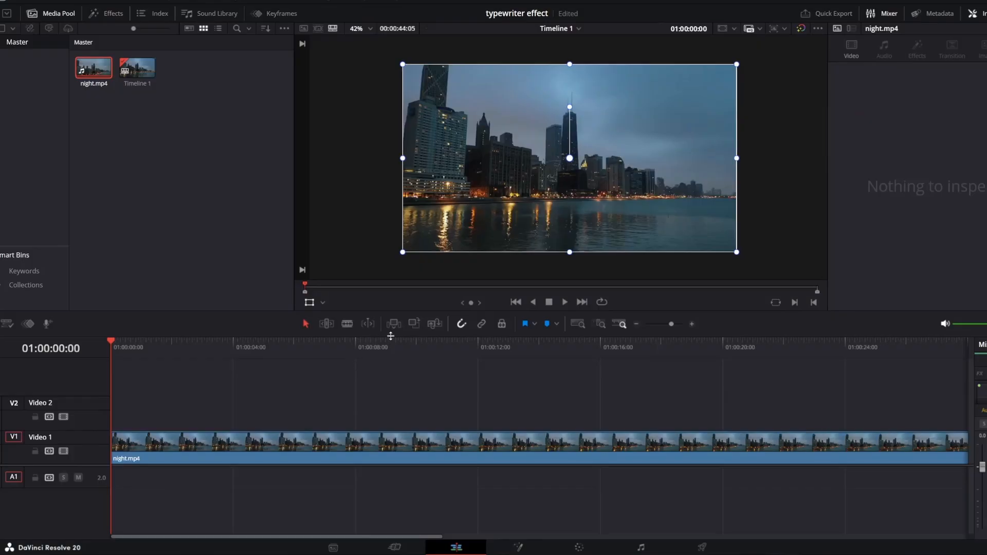
# Blade the night clip at 01:00:12:04 and delete the part after the cut
pyautogui.click(482, 342)
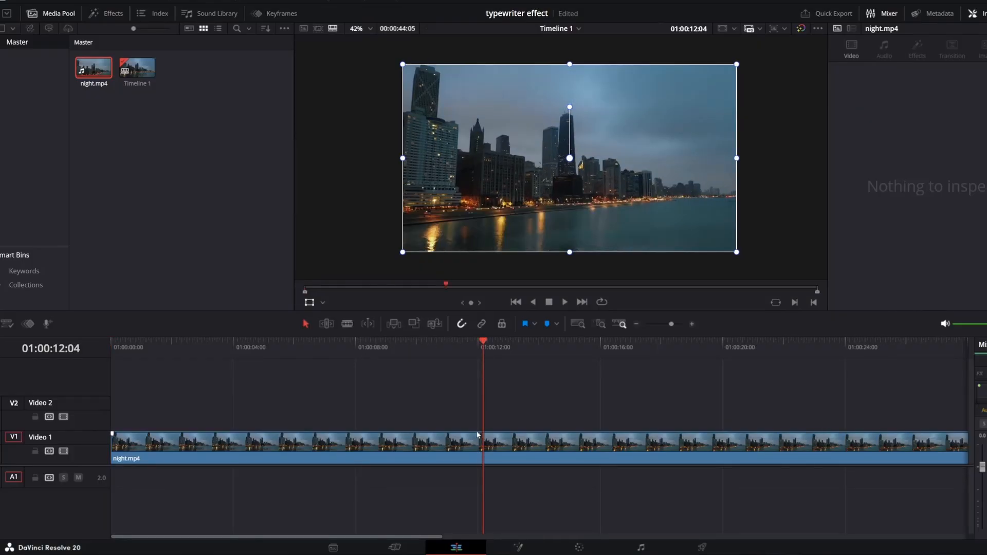
pyautogui.hotkey('ctrl', 'b')
pyautogui.click(529, 446)
pyautogui.press('Delete')
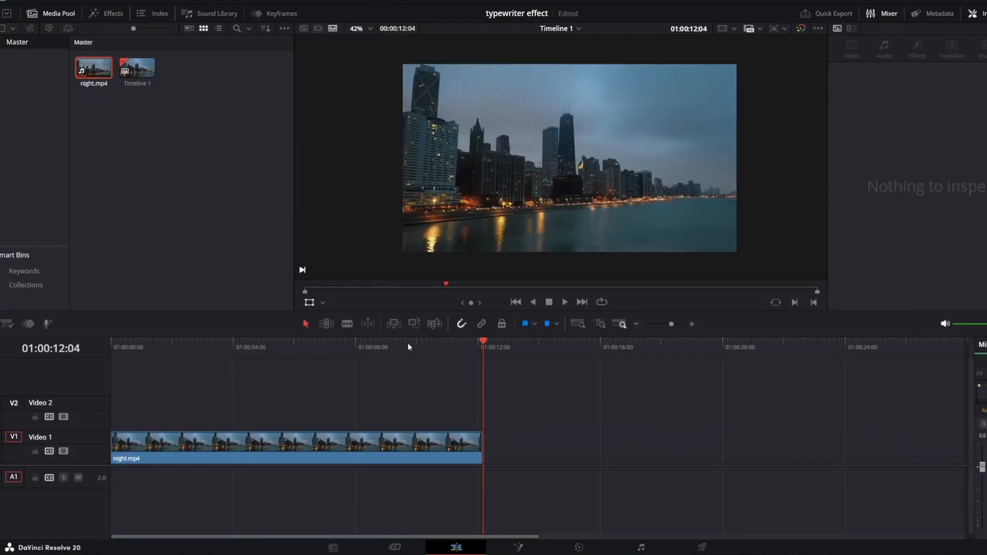
pyautogui.click(162, 132)
# Add a Text+ title on Video 2 above the night clip
pyautogui.click(105, 13)
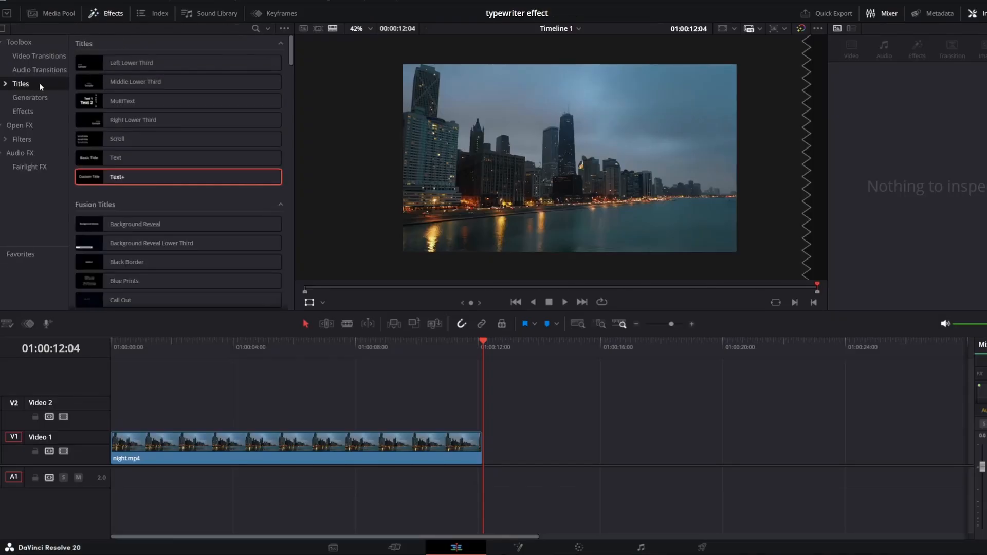
pyautogui.moveTo(134, 177); pyautogui.dragTo(111, 422)
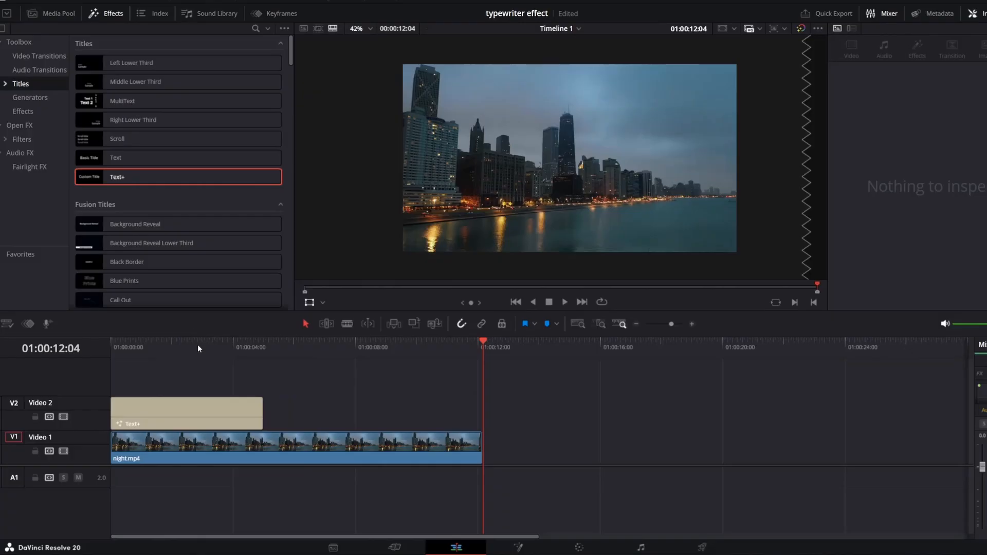
pyautogui.moveTo(182, 343); pyautogui.dragTo(177, 343)
pyautogui.click(188, 411)
# Set the title text to 'Typewriter Effect' / 'Wednesday, 10:29 PM', shrunk and moved lower right
pyautogui.tripleClick(872, 139)
pyautogui.write('typewriter Effect')
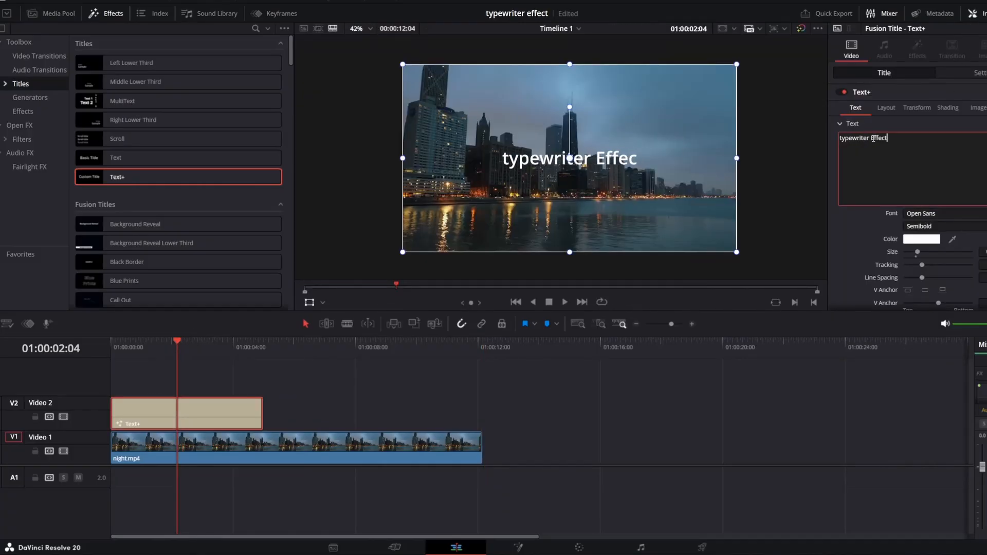
pyautogui.press('Home')
pyautogui.press('Delete')
pyautogui.write('T')
pyautogui.press('End')
pyautogui.press('Return')
pyautogui.write('Wednesday, 10:2')
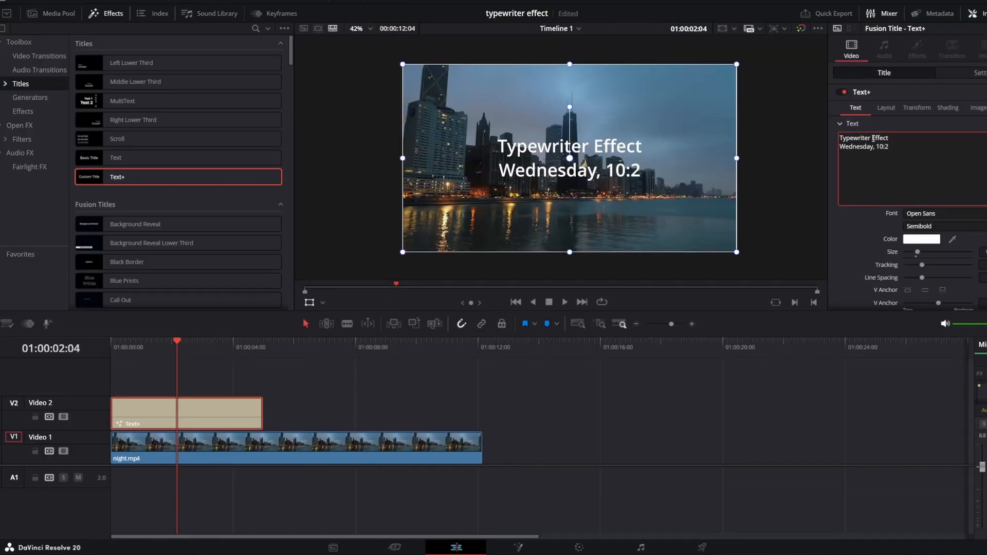
pyautogui.write('9 PM')
pyautogui.moveTo(343, 66); pyautogui.dragTo(388, 89)
pyautogui.moveTo(410, 120); pyautogui.dragTo(501, 196)
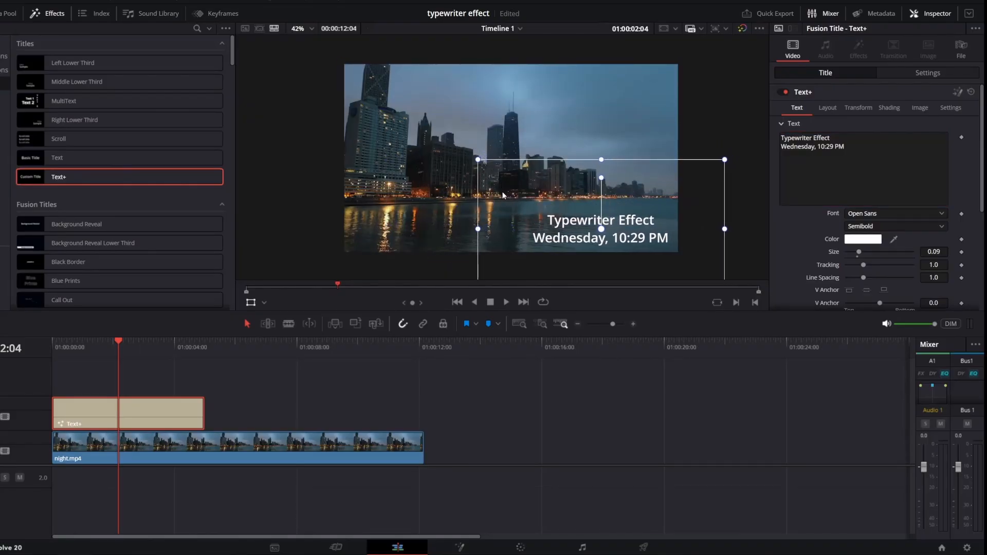
# Keyframe Write On End at 0.0 at the start and 1.0 at 01:00:02:01, then play back
pyautogui.scroll(-5, 863, 180)
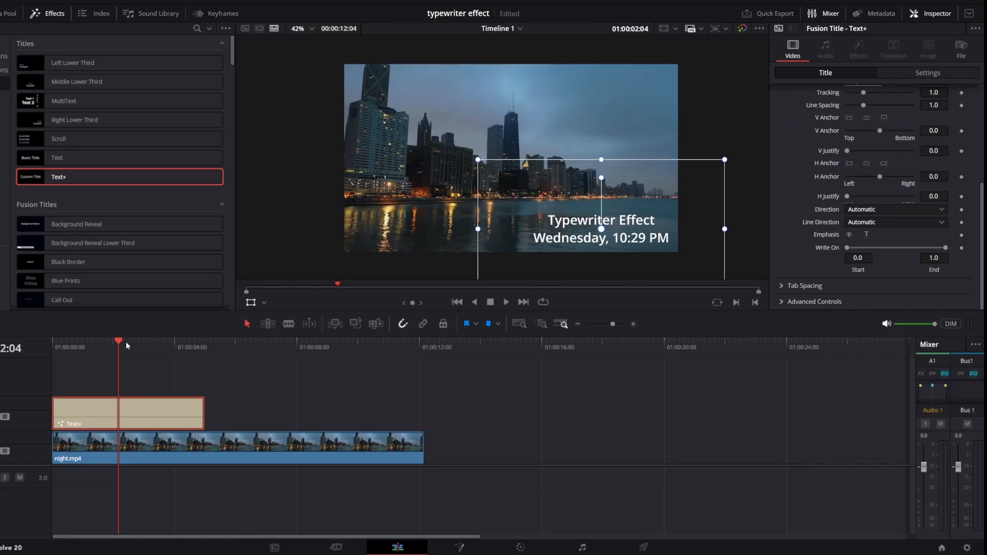
pyautogui.moveTo(119, 344); pyautogui.dragTo(53, 343)
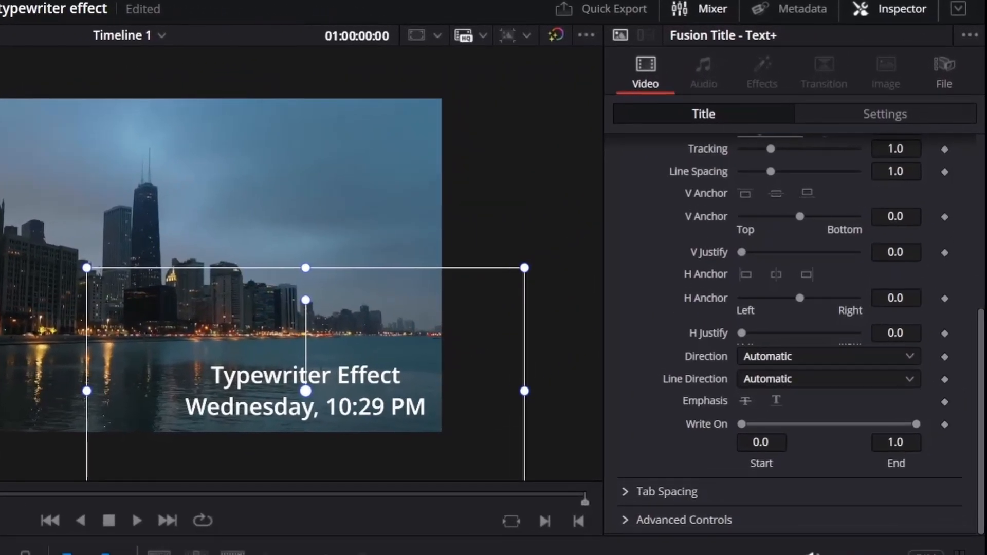
pyautogui.moveTo(915, 424); pyautogui.dragTo(721, 455)
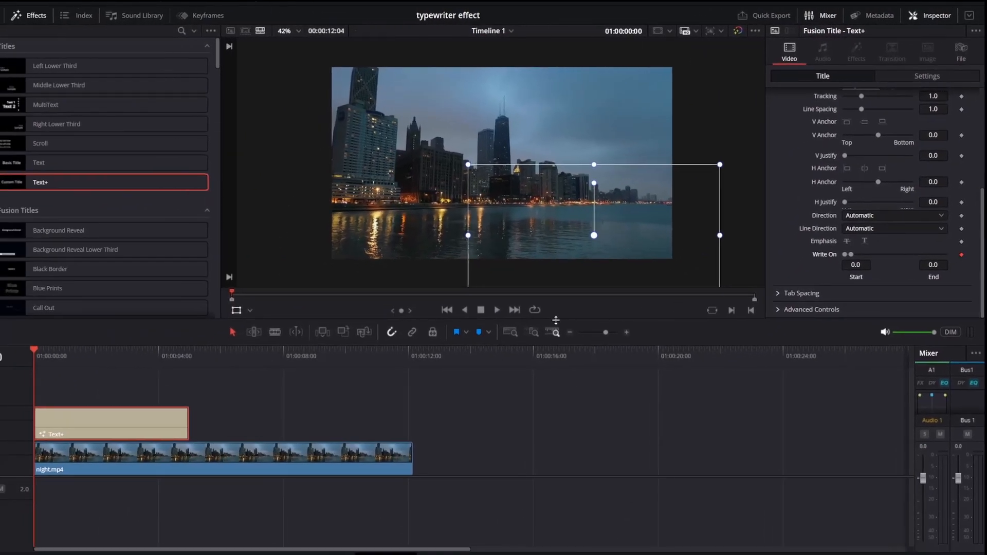
pyautogui.click(98, 349)
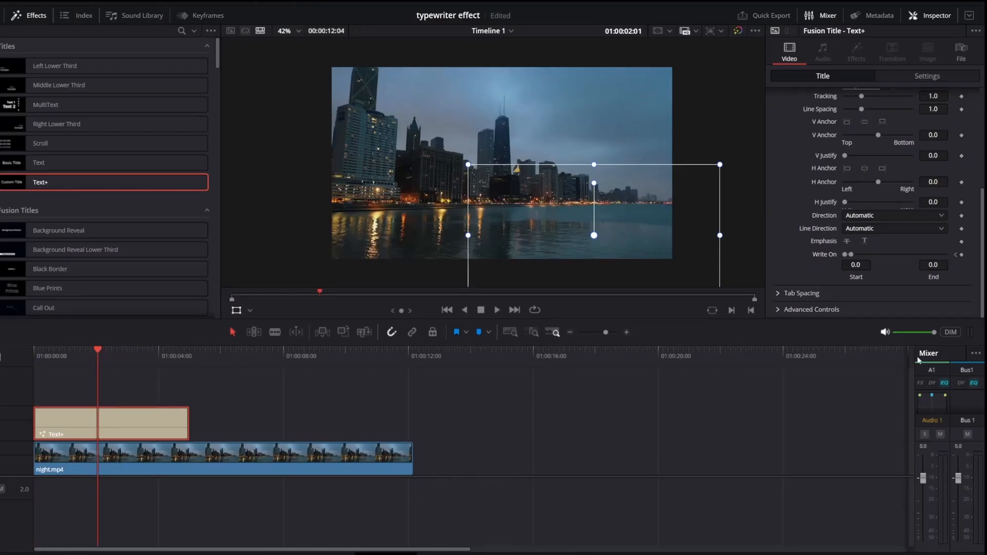
pyautogui.moveTo(850, 257); pyautogui.dragTo(969, 253)
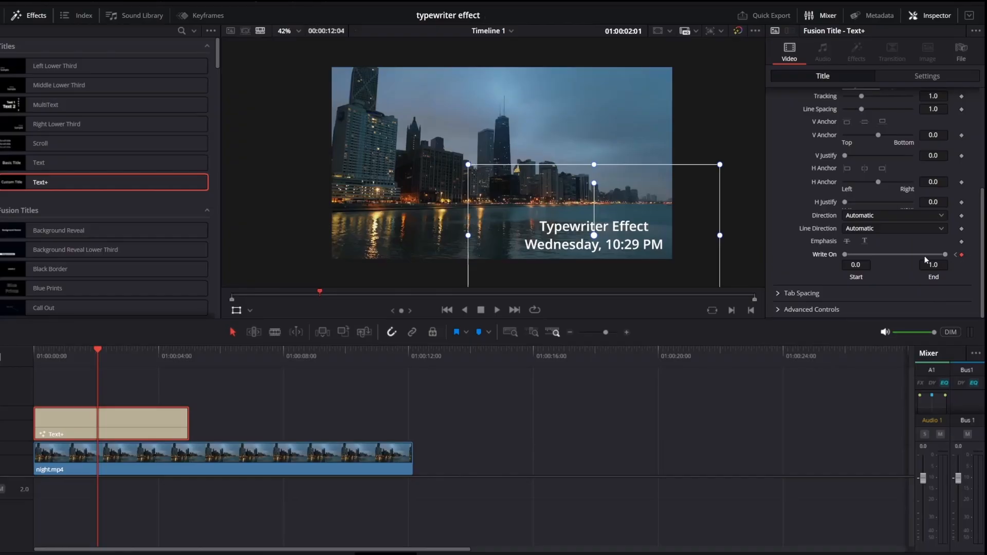
pyautogui.moveTo(79, 345); pyautogui.dragTo(6, 354)
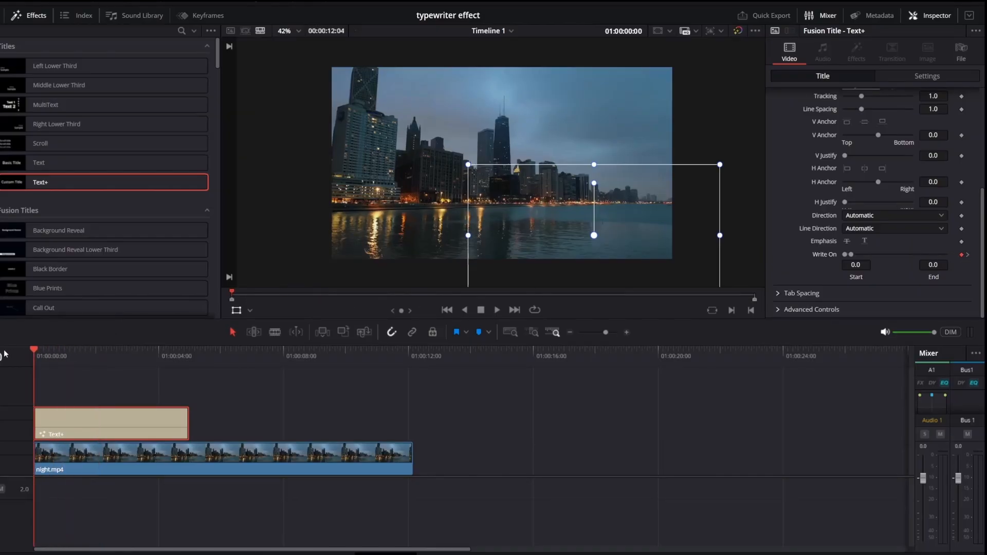
pyautogui.press('space')
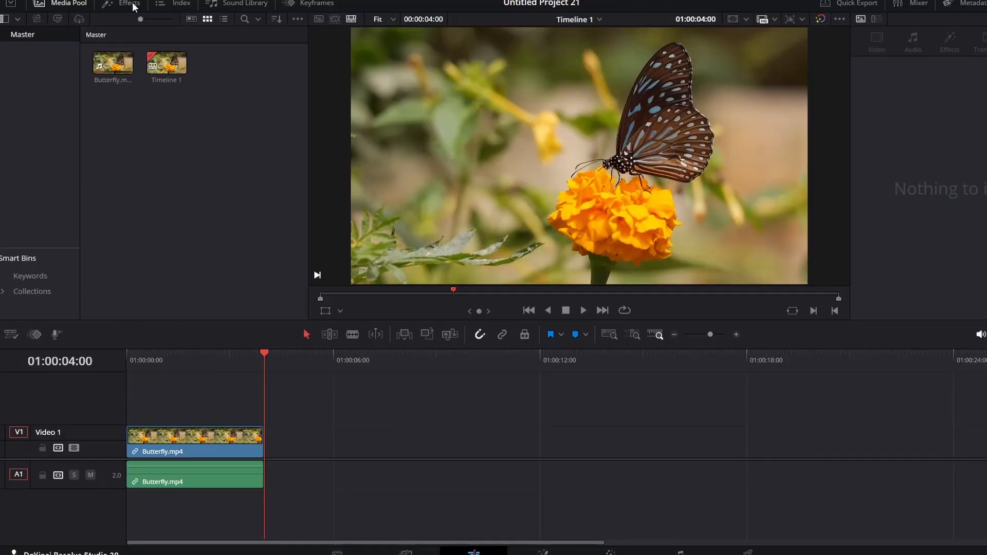
# Show the Effects Titles library in the Butterfly project
pyautogui.click(130, 4)
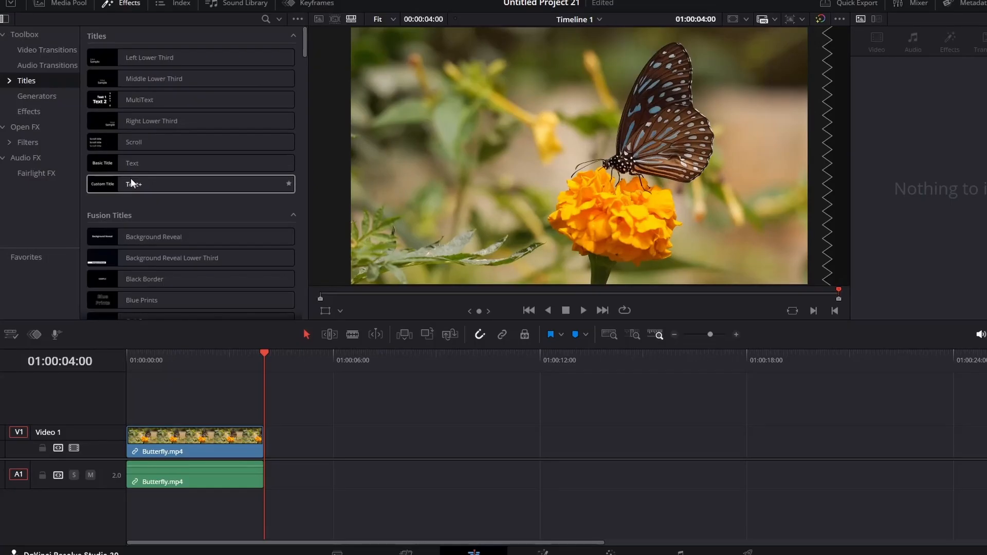
# Add a Text+ title above the butterfly clip and delete the extra title clip
pyautogui.moveTo(132, 181); pyautogui.dragTo(113, 420)
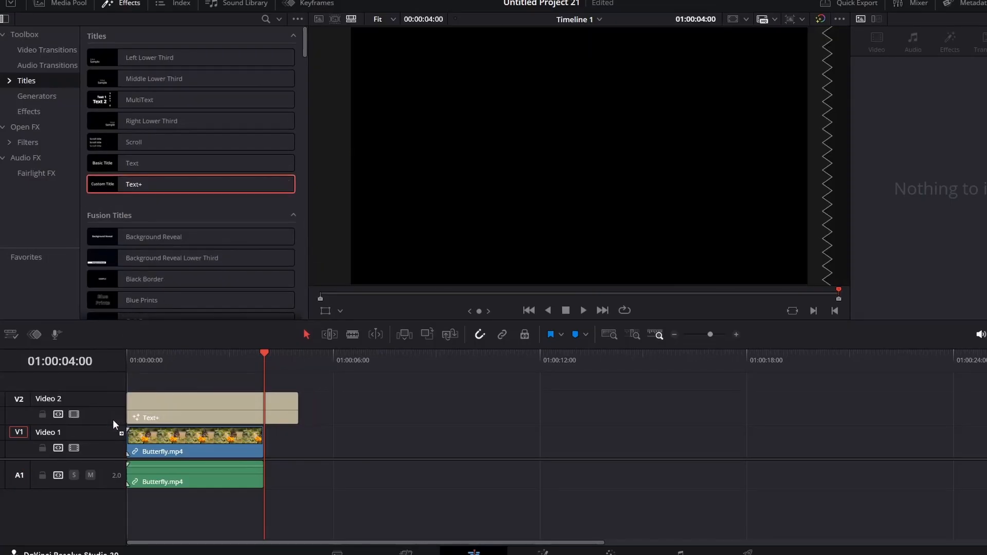
pyautogui.click(215, 417)
pyautogui.click(273, 396)
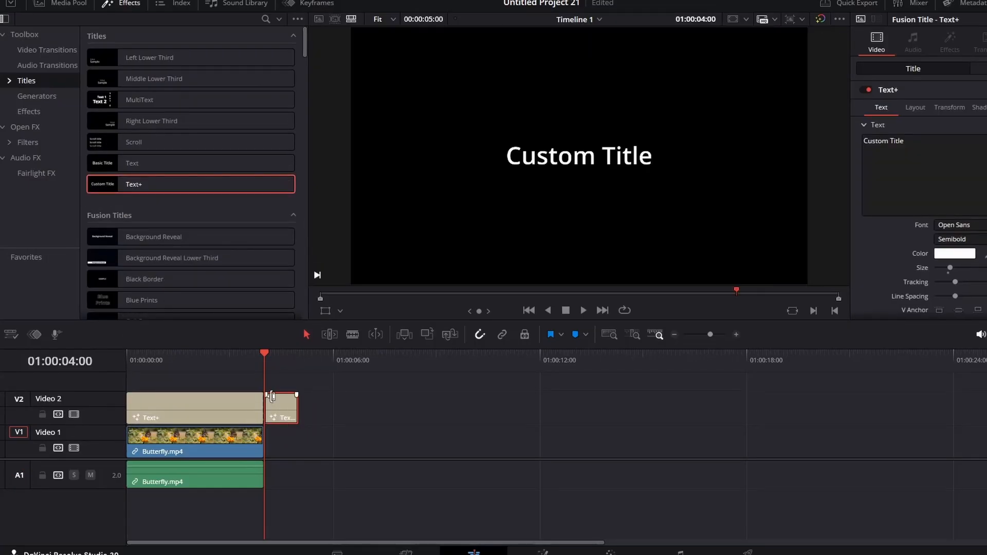
pyautogui.press('Delete')
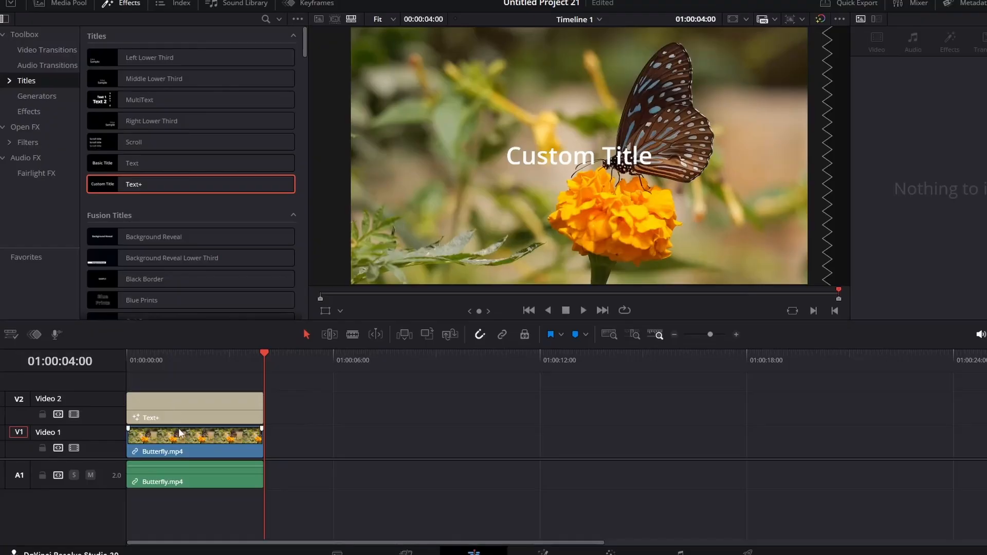
# Paste a copy of Butterfly.mp4 onto a new Video 3 track starting at 0:00
pyautogui.moveTo(318, 459); pyautogui.dragTo(318, 493)
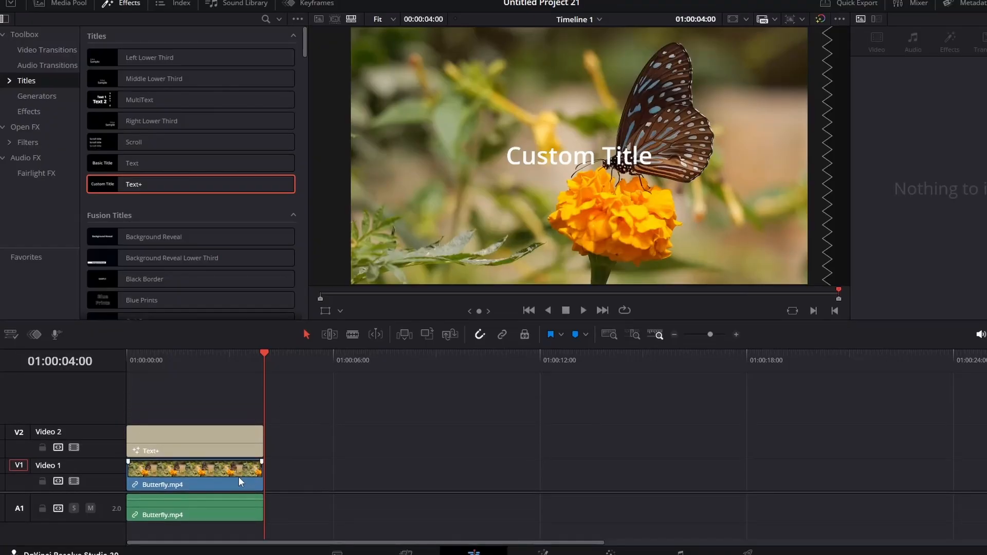
pyautogui.click(224, 479)
pyautogui.hotkey('ctrl', 'v')
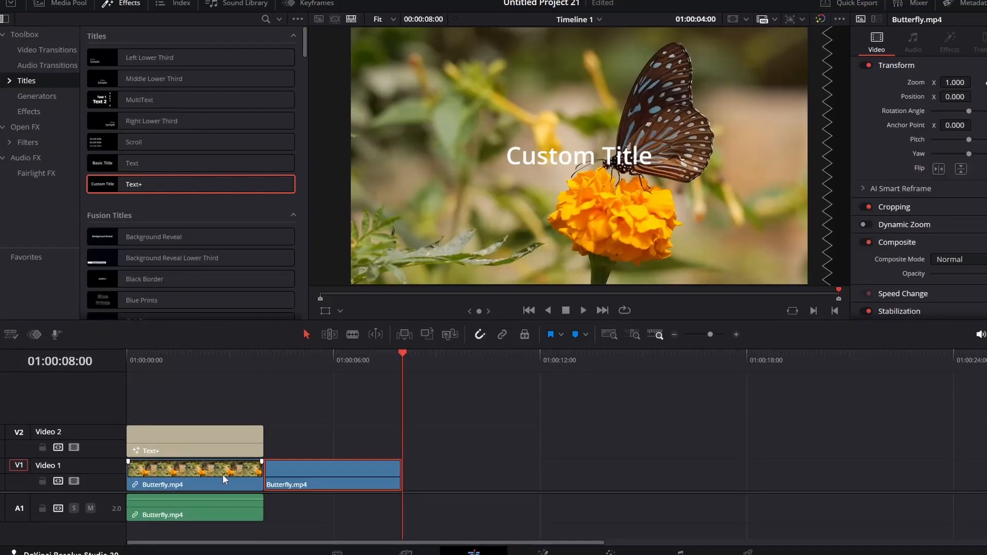
pyautogui.moveTo(310, 471); pyautogui.dragTo(155, 403)
pyautogui.click(139, 353)
pyautogui.moveTo(139, 352); pyautogui.dragTo(104, 347)
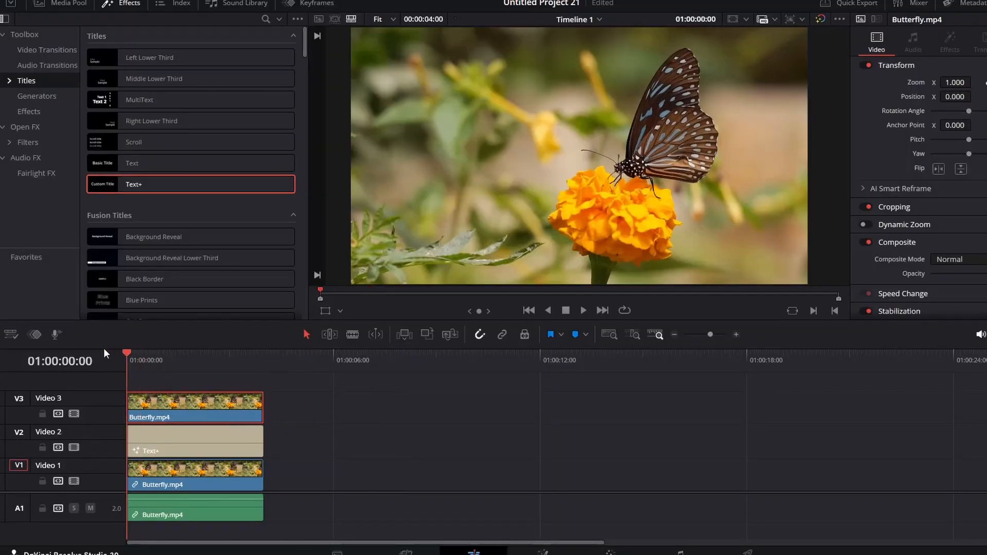
# Select the butterfly copy on Video 3 and open it in the Fusion page
pyautogui.click(188, 458)
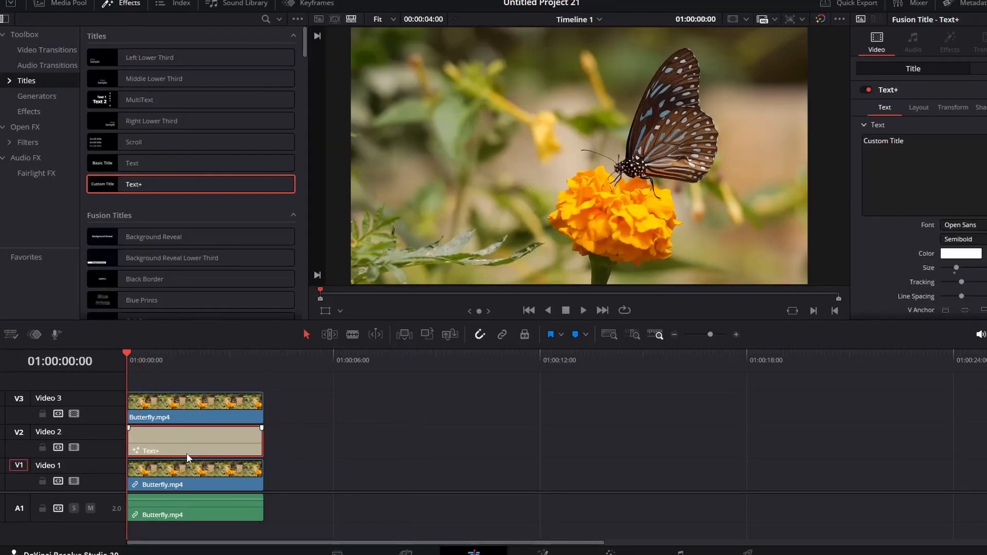
pyautogui.click(179, 402)
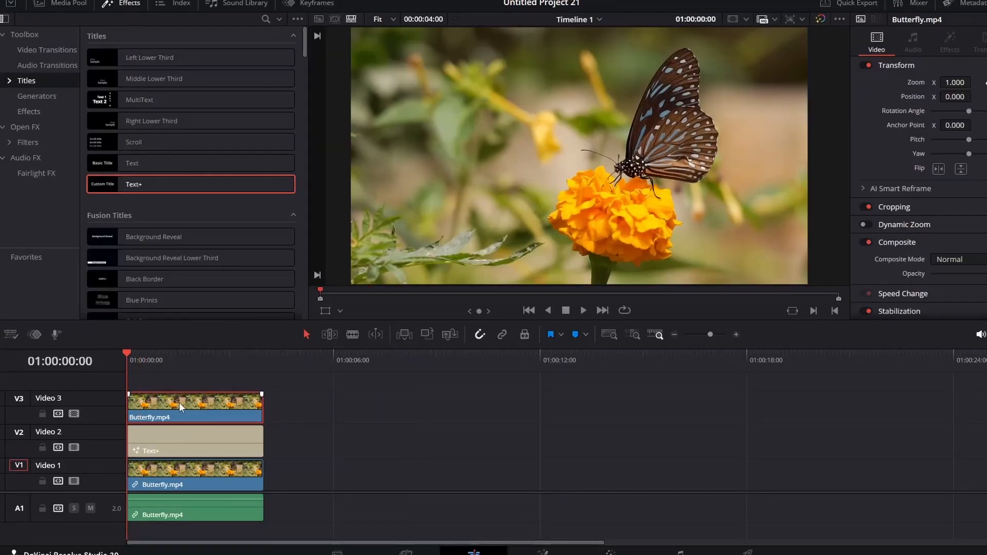
pyautogui.click(538, 553)
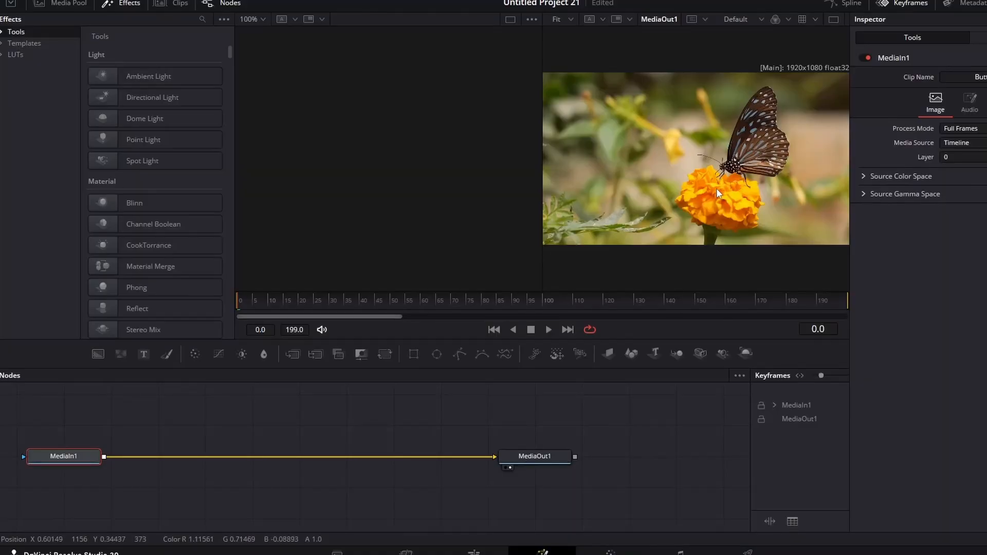
# Insert a Magic Mask node between MediaIn1 and MediaOut1 and stroke over the butterfly
pyautogui.hotkey('shift', 'space')
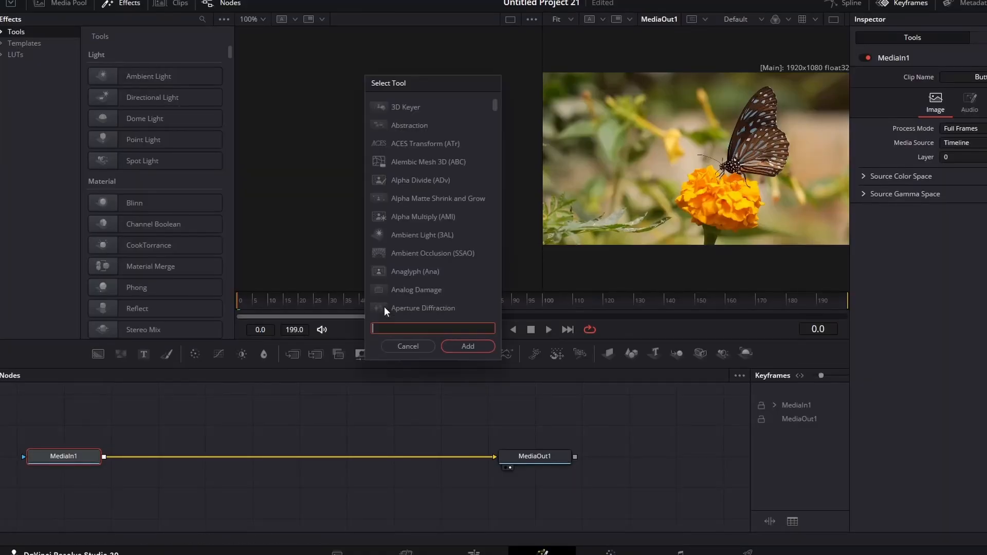
pyautogui.write('magic')
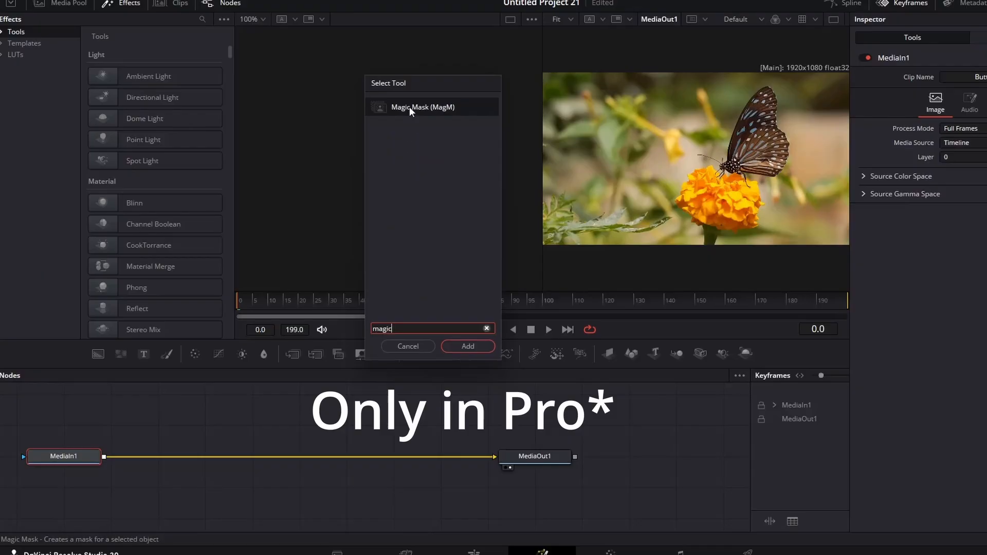
pyautogui.click(411, 109)
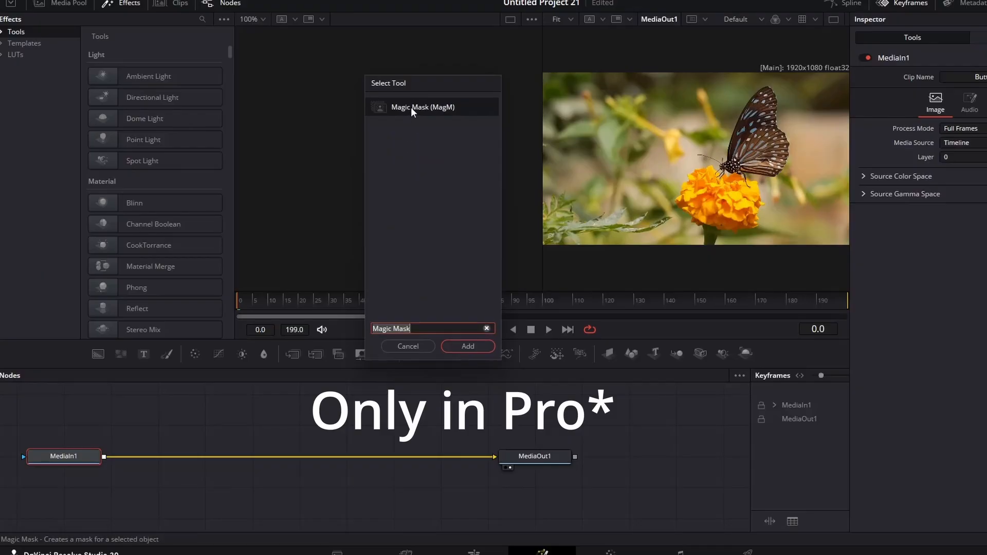
pyautogui.click(453, 351)
pyautogui.moveTo(154, 462); pyautogui.dragTo(223, 456)
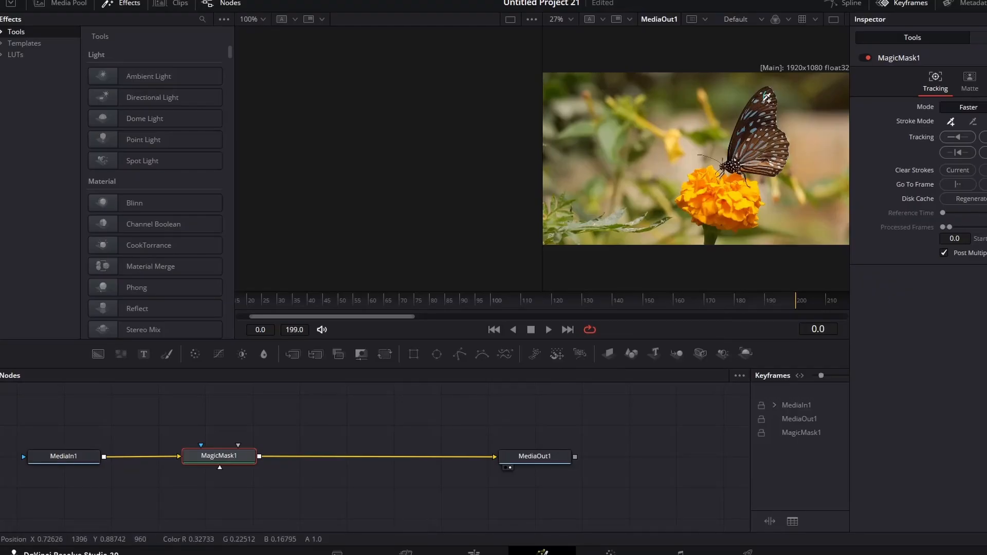
pyautogui.moveTo(767, 97)
pyautogui.mouseDown()
pyautogui.moveTo(734, 165)
pyautogui.moveTo(778, 155)
pyautogui.moveTo(771, 88)
pyautogui.mouseUp()
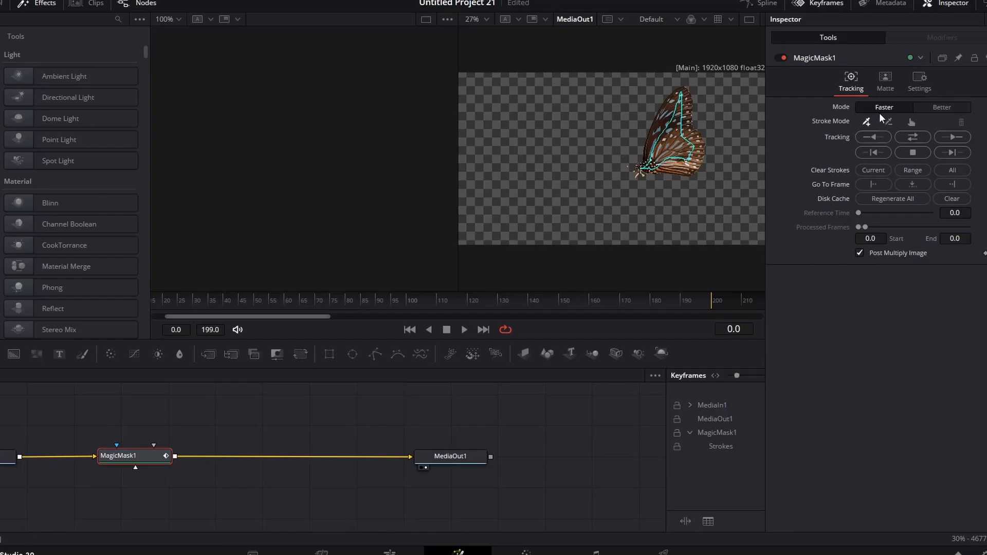
# Track the butterfly Magic Mask forward through the clip, then go back to the Edit page
pyautogui.click(911, 137)
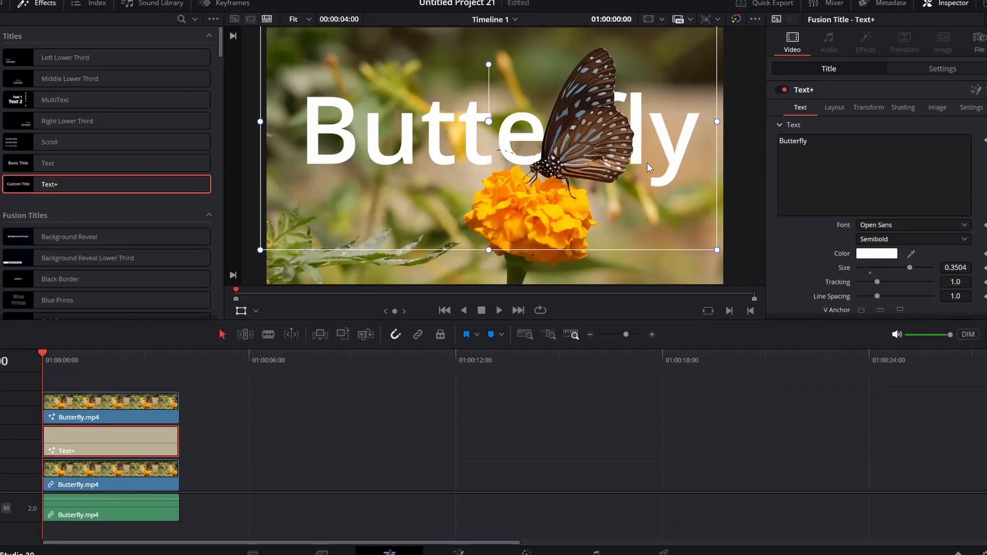
pyautogui.click(928, 70)
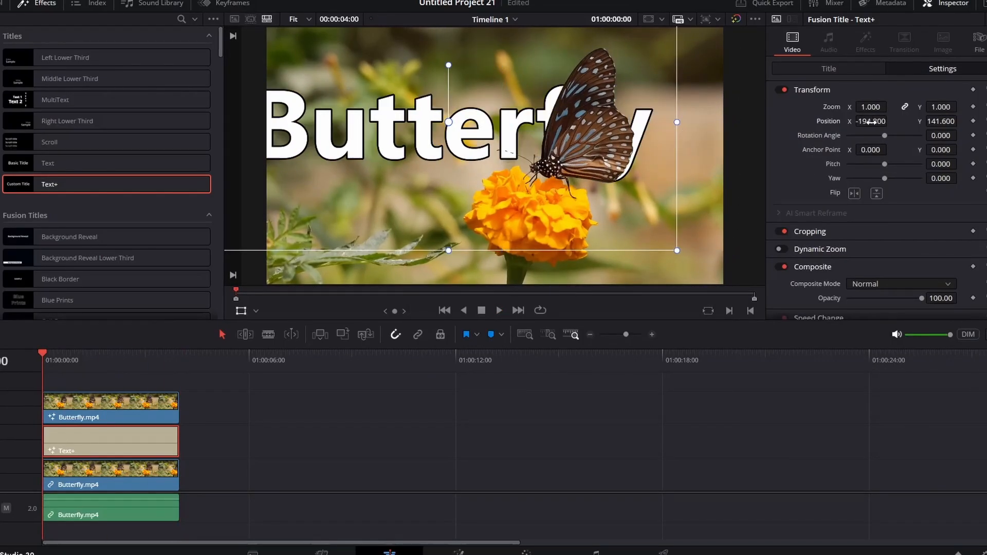
pyautogui.moveTo(503, 123); pyautogui.dragTo(507, 240)
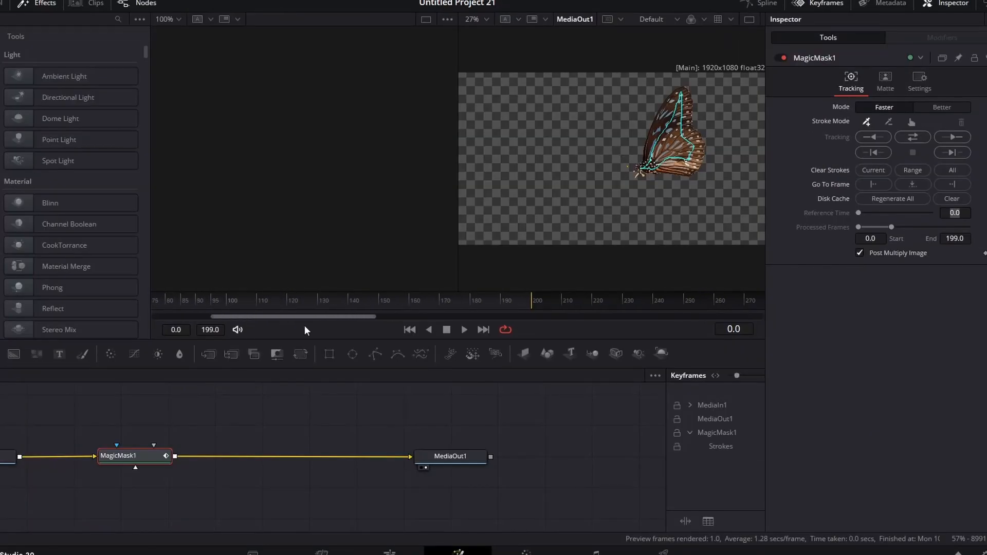
pyautogui.moveTo(305, 329); pyautogui.dragTo(186, 332)
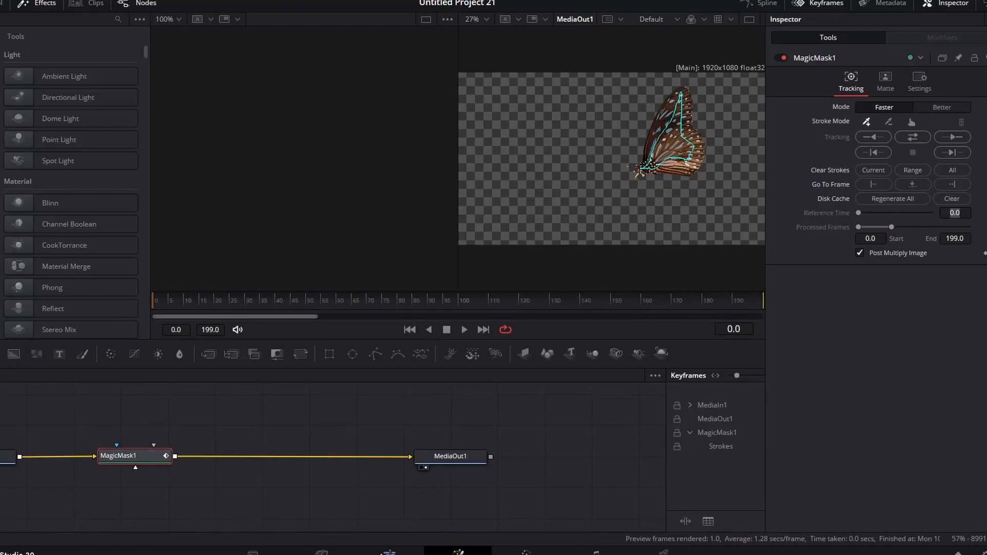
pyautogui.click(377, 553)
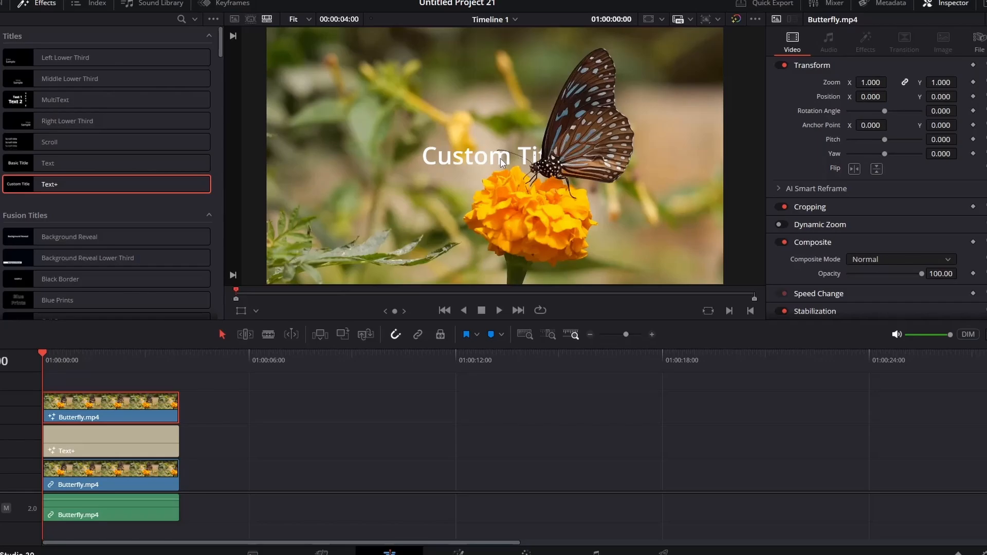
# Select the Butterfly title and enable a black outline in its Shading options
pyautogui.click(105, 444)
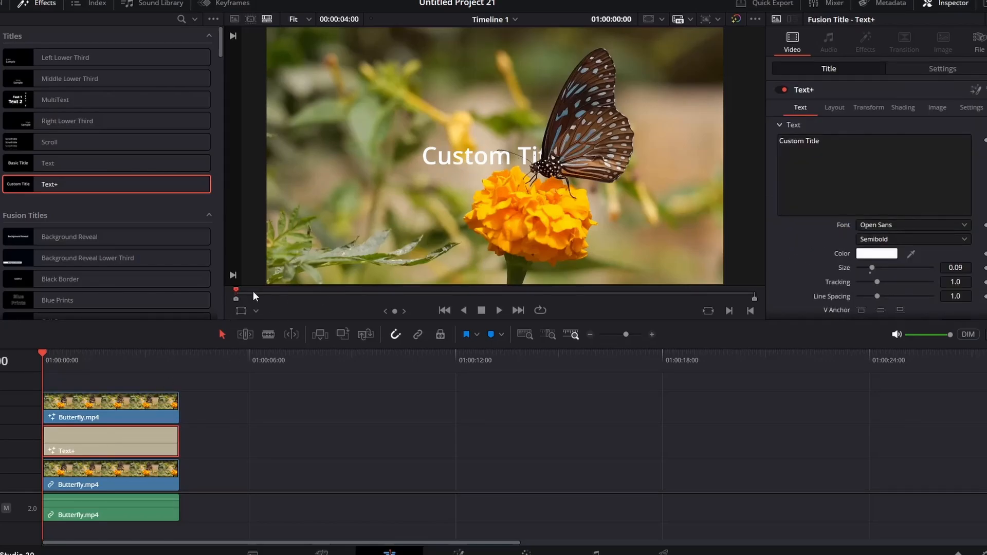
pyautogui.click(240, 312)
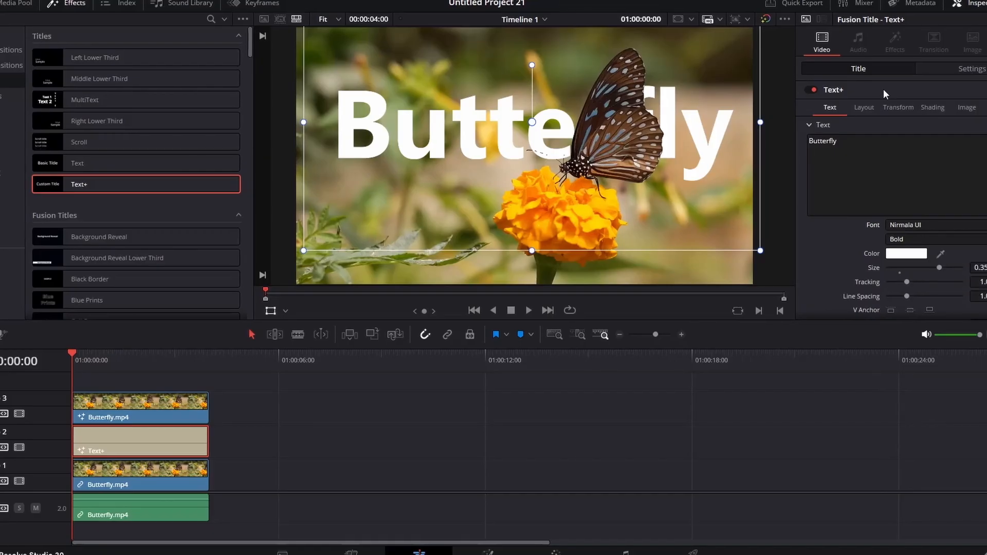
pyautogui.click(935, 107)
pyautogui.click(915, 139)
pyautogui.click(892, 167)
pyautogui.scroll(-2, 910, 247)
pyautogui.click(920, 305)
pyautogui.click(523, 308)
pyautogui.click(687, 487)
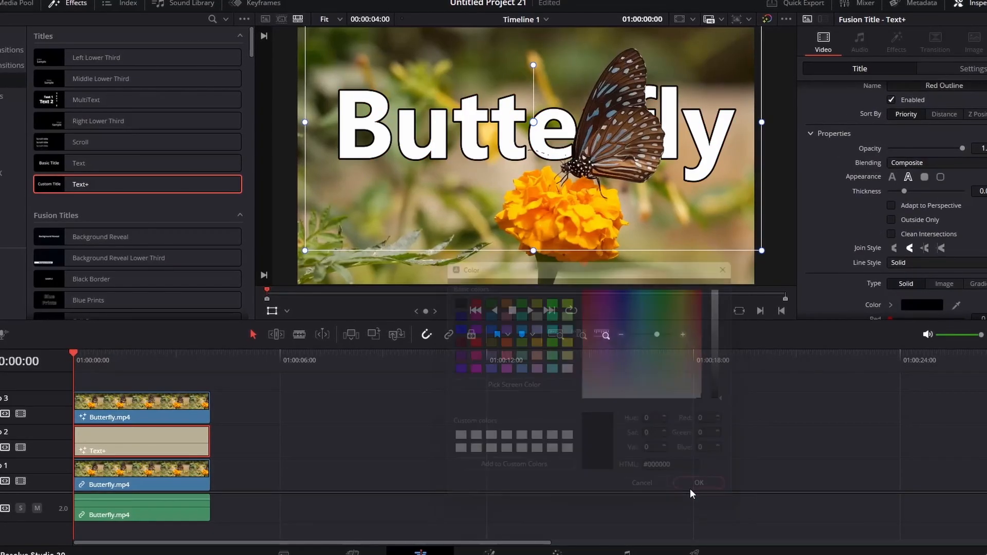
# Preview the outlined title and lower it in the frame via Settings
pyautogui.scroll(-1, 909, 273)
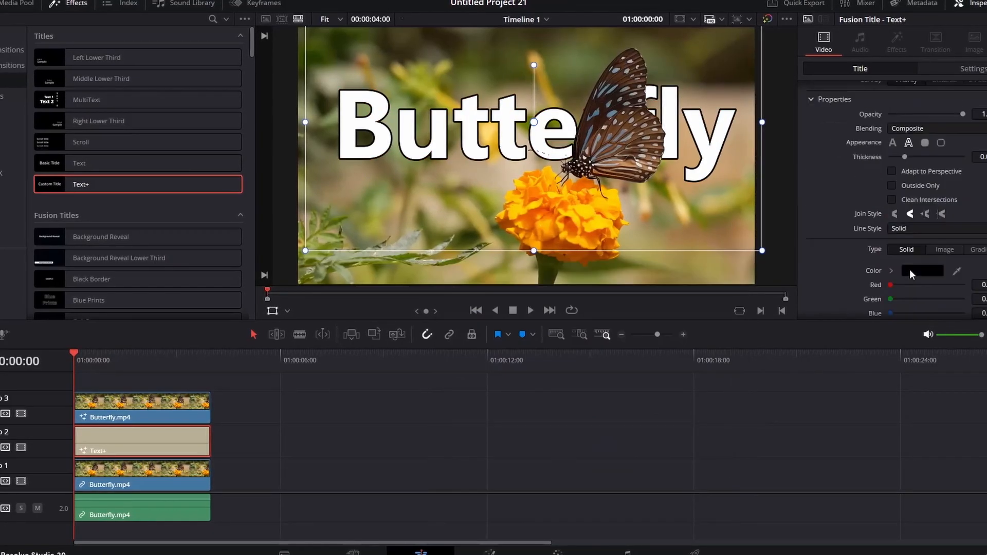
pyautogui.scroll(2, 910, 274)
pyautogui.click(530, 310)
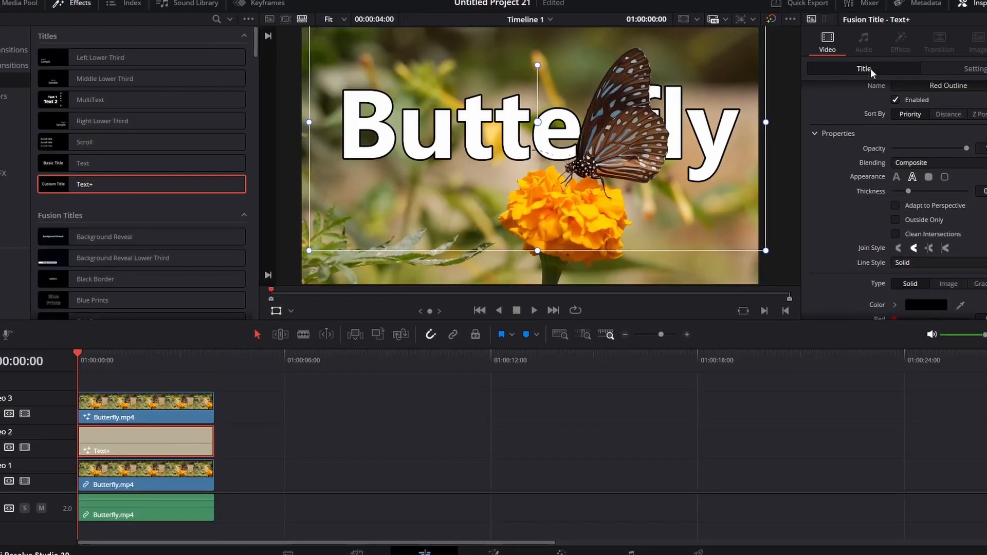
pyautogui.click(971, 68)
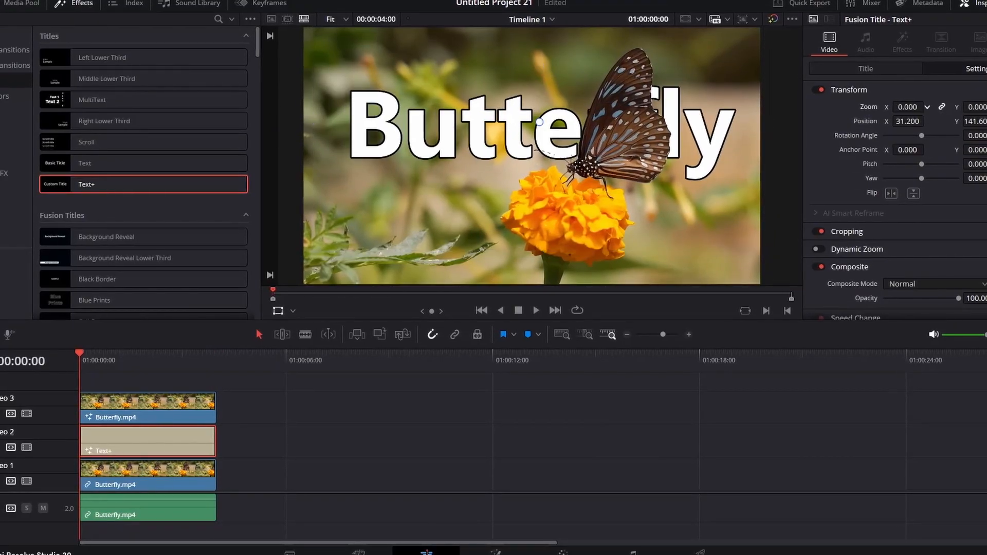
pyautogui.moveTo(539, 122); pyautogui.dragTo(540, 342)
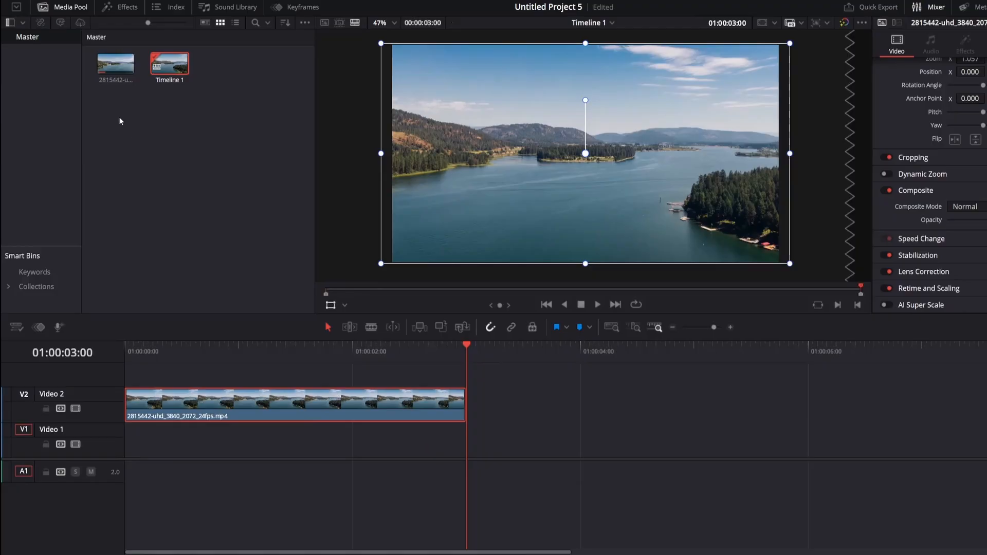
# Add a basic Text title on Video 1, shortened to end at two seconds
pyautogui.click(119, 116)
pyautogui.click(124, 8)
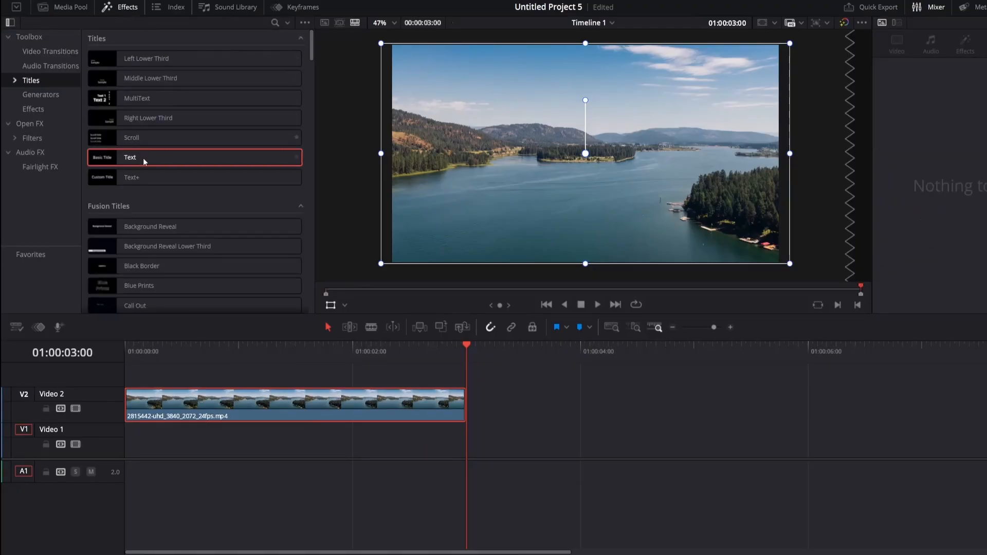
pyautogui.moveTo(143, 158); pyautogui.dragTo(125, 446)
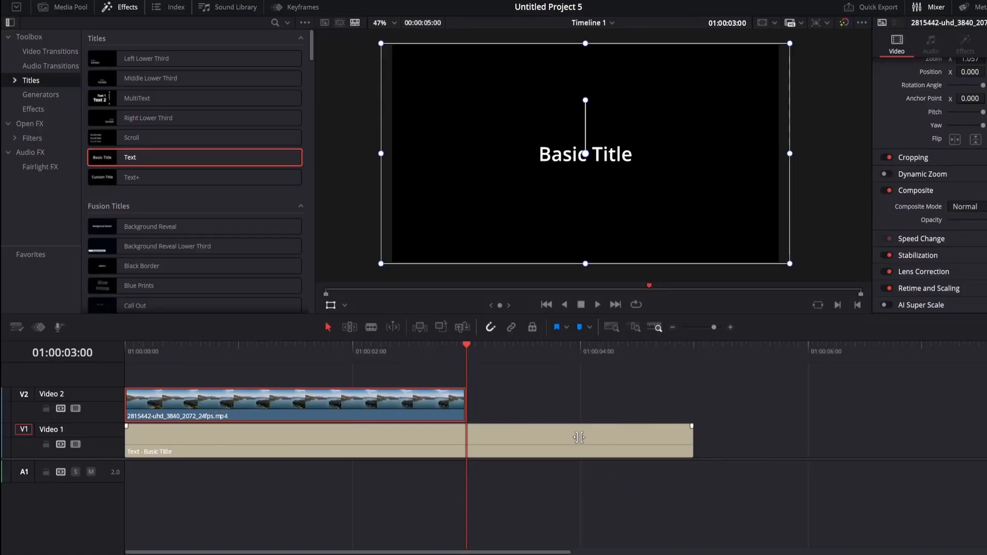
pyautogui.moveTo(578, 437); pyautogui.dragTo(347, 449)
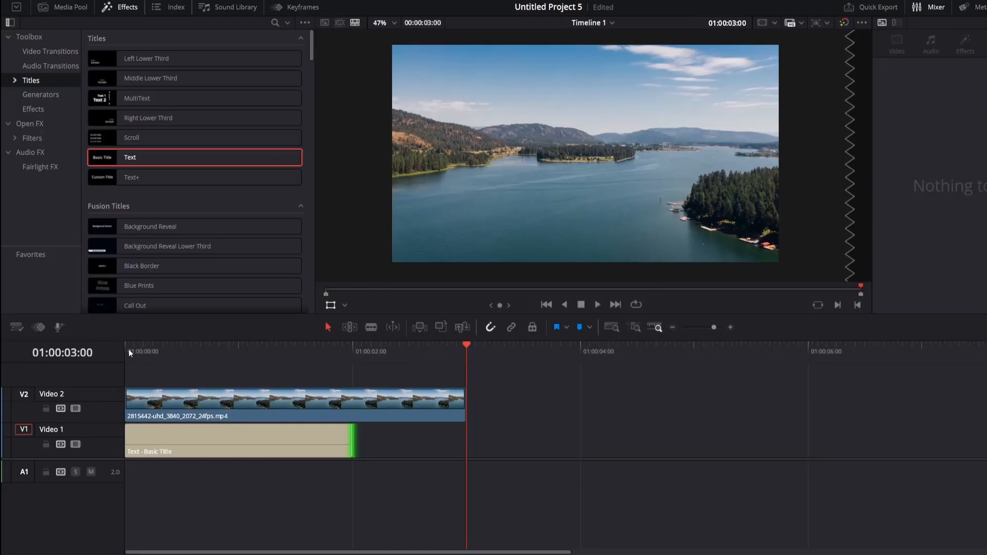
pyautogui.click(128, 351)
# Set the lake clip's Composite Mode to Multiply
pyautogui.click(157, 409)
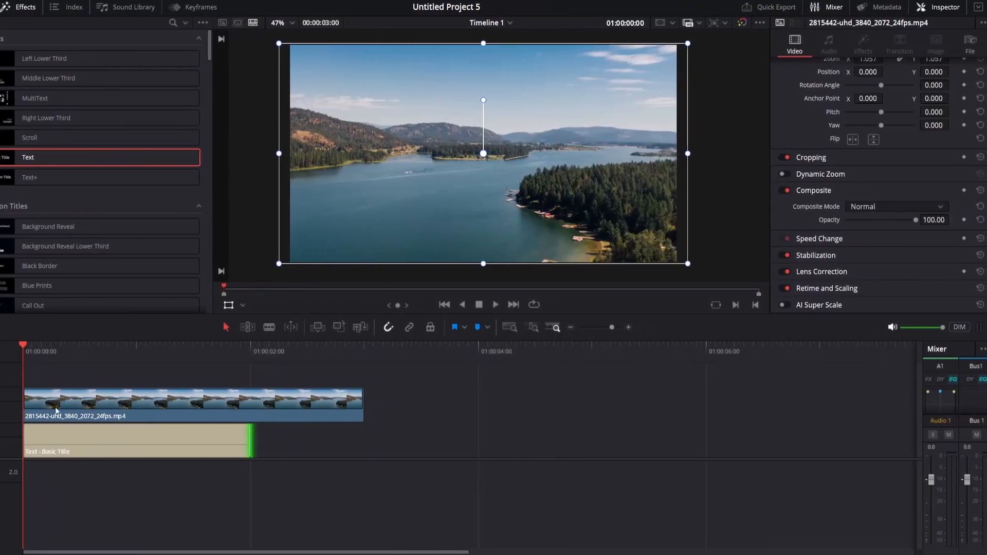
pyautogui.click(122, 406)
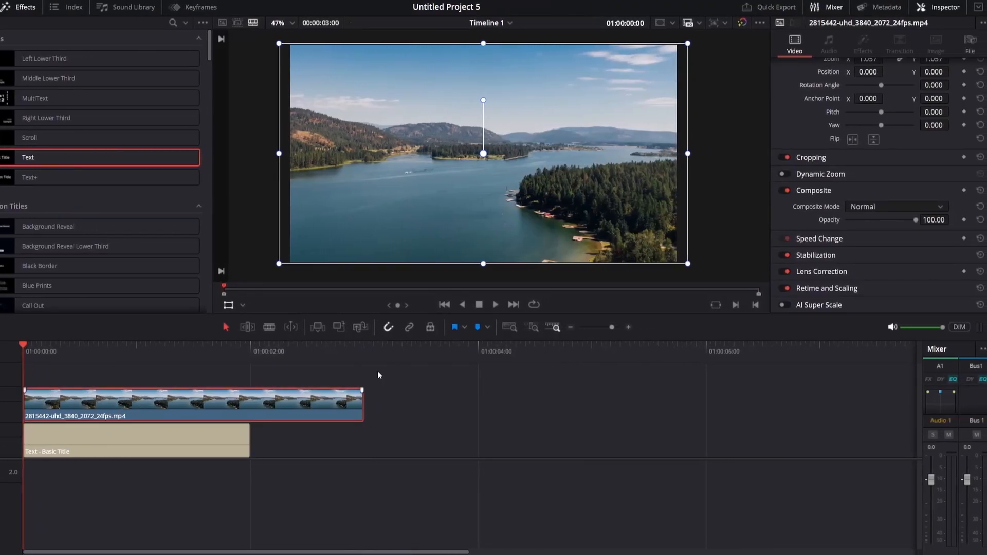
pyautogui.click(871, 214)
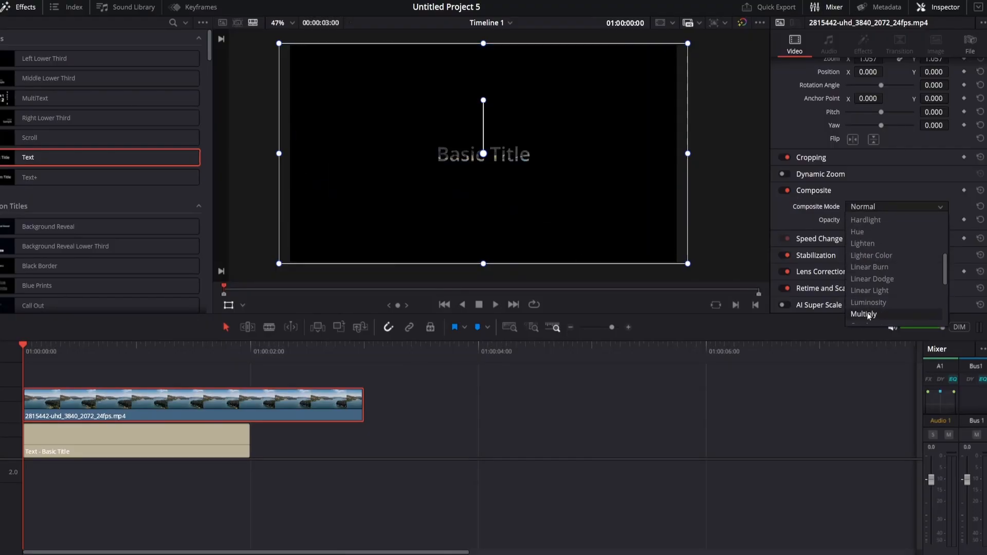
pyautogui.click(867, 312)
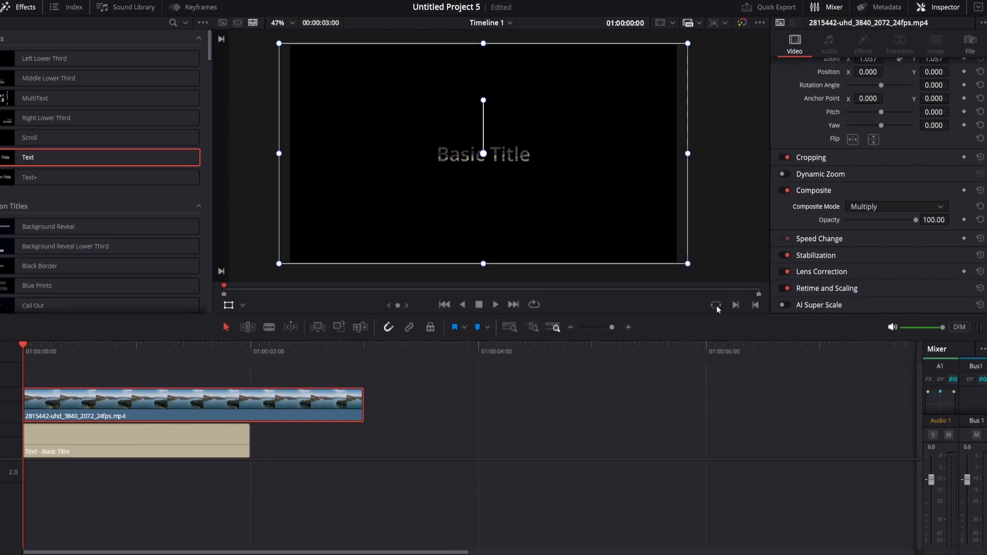
# Retype the Basic Title as 'Vacation' in Open Sans Extrabold at size 408
pyautogui.click(85, 445)
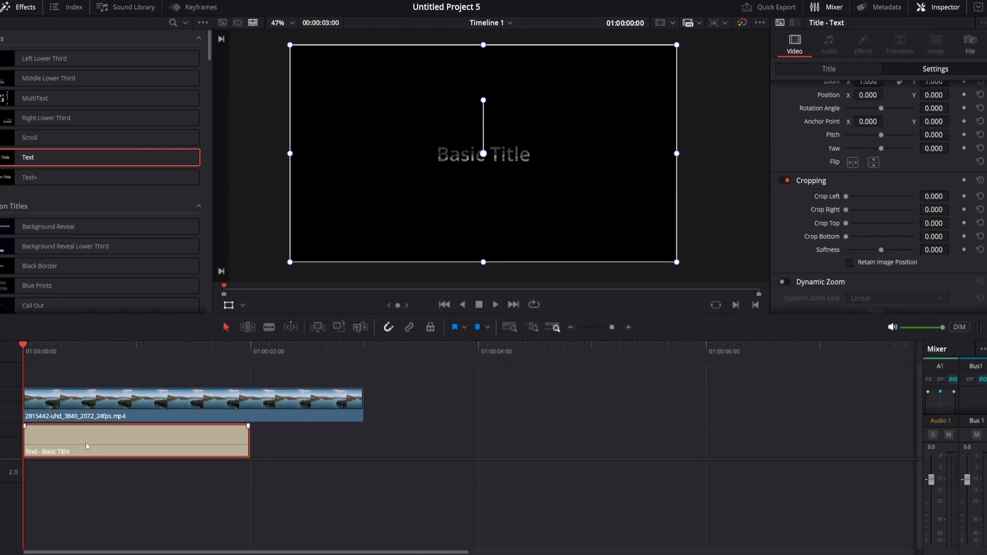
pyautogui.scroll(2, 832, 203)
pyautogui.click(828, 69)
pyautogui.tripleClick(848, 114)
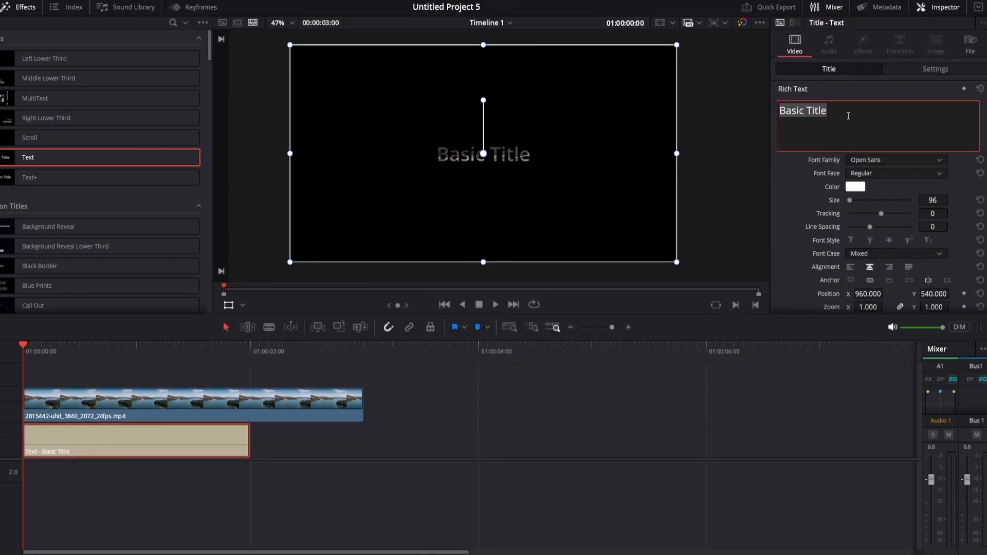
pyautogui.write('Vacation')
pyautogui.moveTo(932, 200); pyautogui.dragTo(956, 199)
pyautogui.moveTo(956, 200); pyautogui.dragTo(982, 200)
pyautogui.click(894, 160)
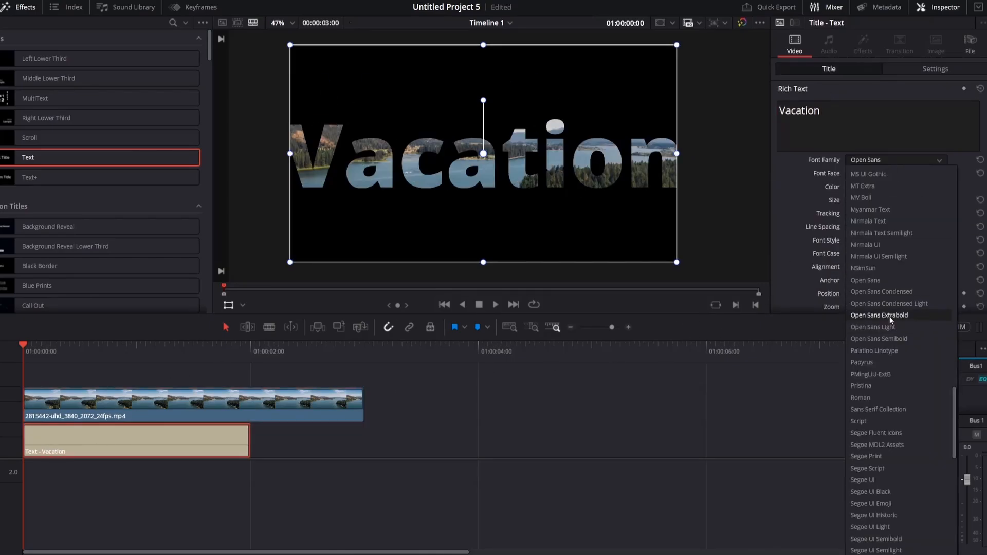
pyautogui.click(891, 316)
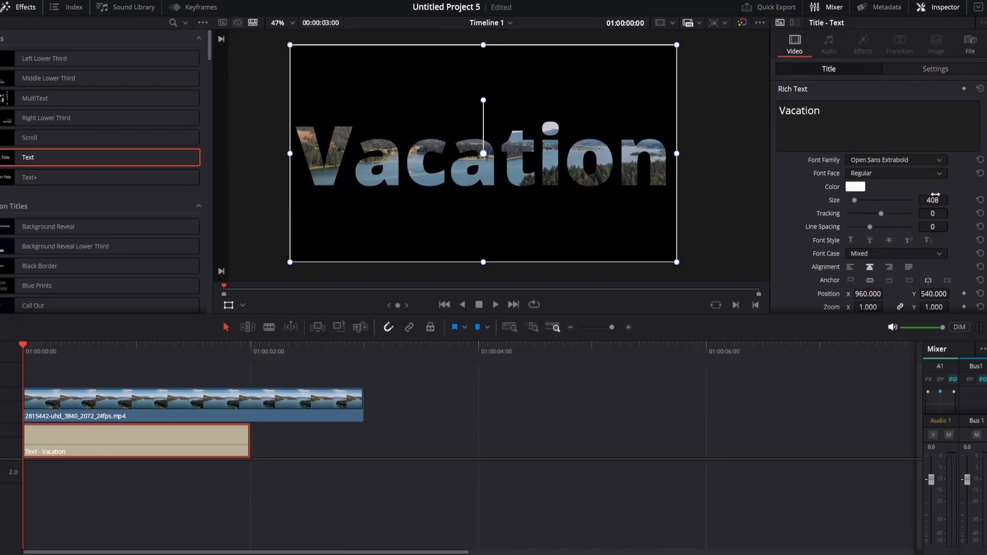
# Enable Dynamic Zoom with Swap and shrink the end frame onto the letters 'ca'
pyautogui.click(943, 70)
pyautogui.scroll(-3, 870, 212)
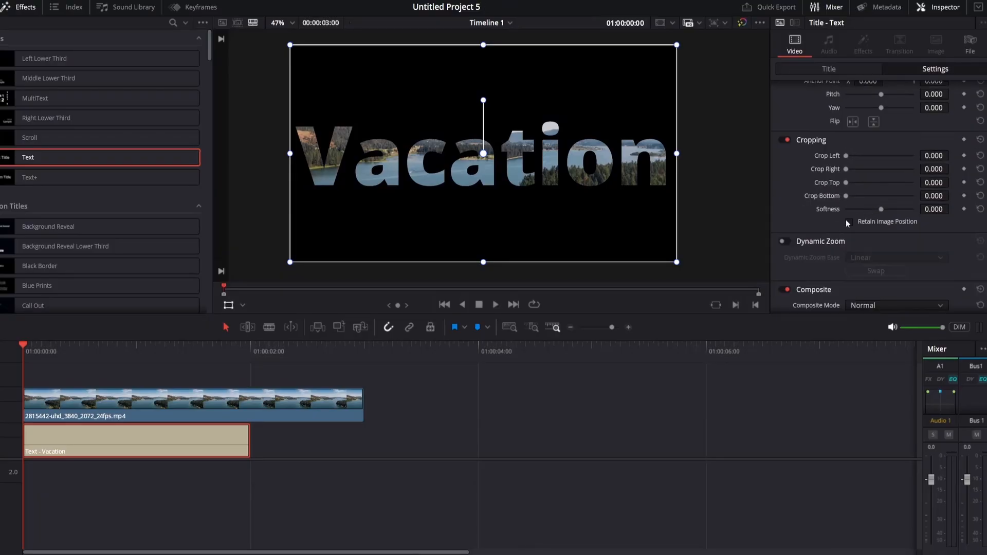
pyautogui.click(783, 242)
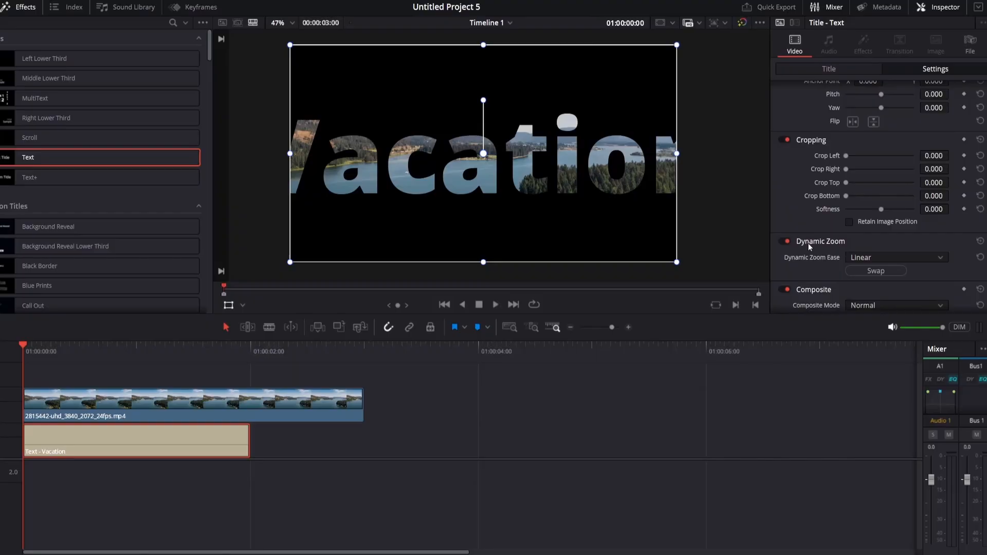
pyautogui.click(871, 270)
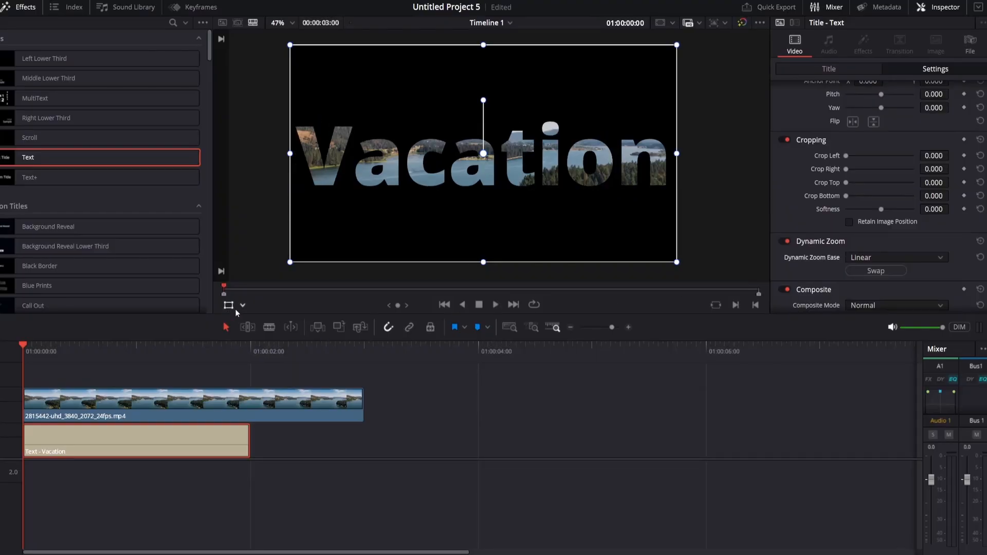
pyautogui.click(241, 305)
pyautogui.click(252, 349)
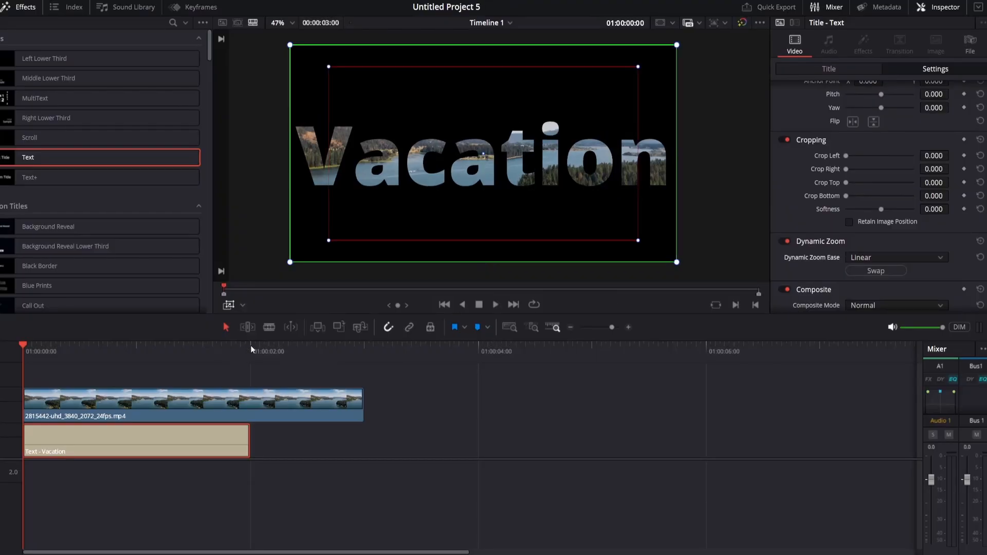
pyautogui.moveTo(638, 240); pyautogui.dragTo(495, 163)
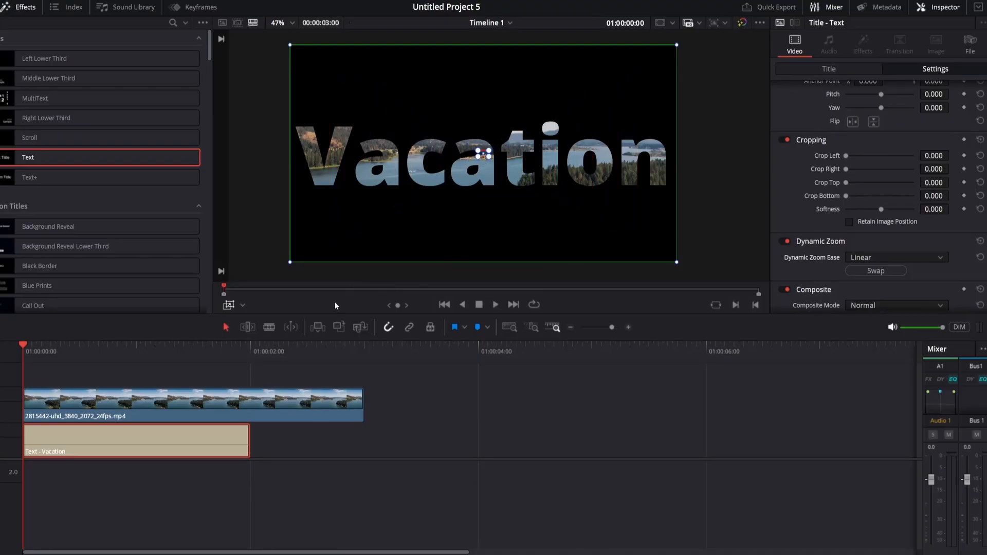
# Cut the landscape clip at 01:00:02:00 with the Blade tool
pyautogui.click(269, 326)
pyautogui.click(255, 405)
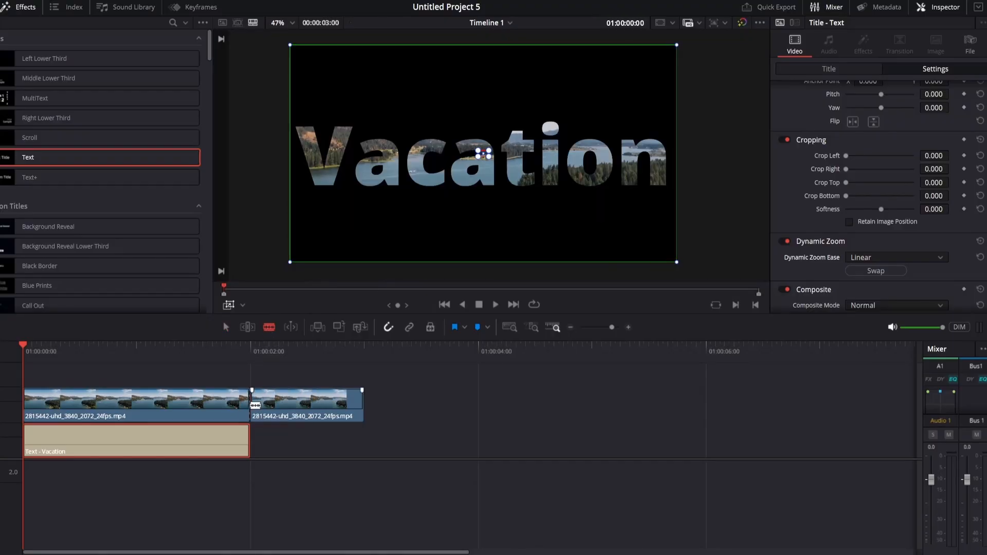
pyautogui.click(224, 327)
# Set the second half's Composite Mode back to Normal
pyautogui.click(281, 403)
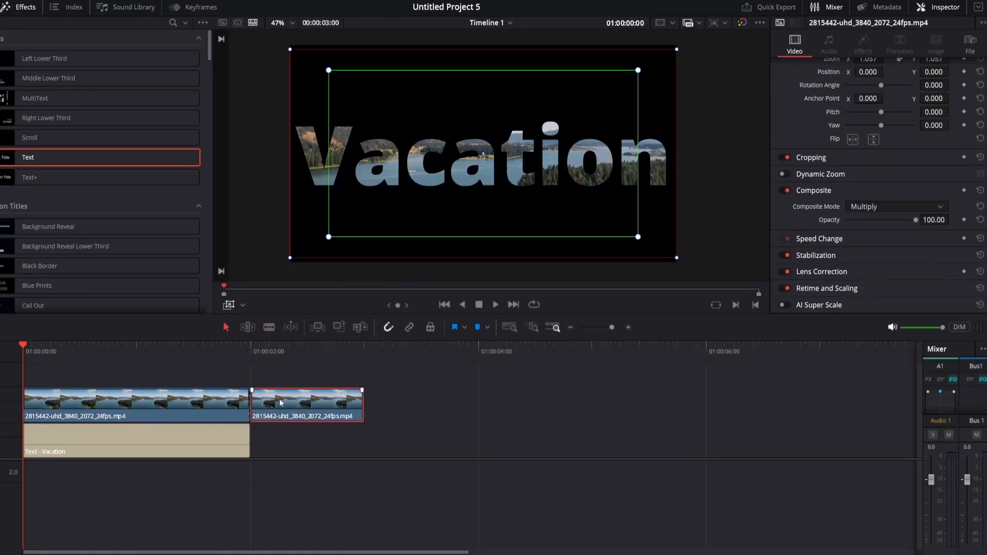
pyautogui.click(861, 209)
pyautogui.scroll(5, 869, 237)
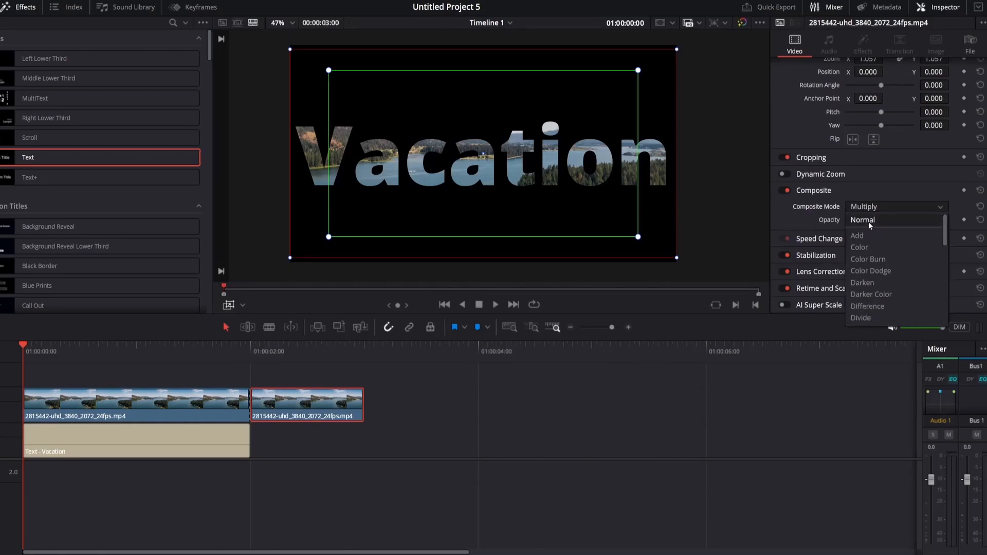
pyautogui.click(868, 222)
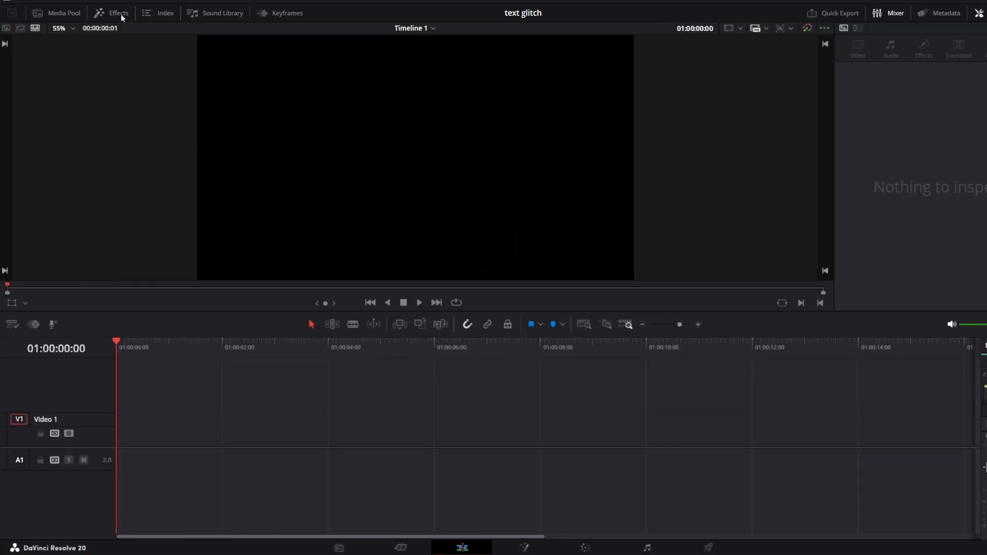
# Place a Text title on V1 and retype it as 'Text Glitch'
pyautogui.click(116, 13)
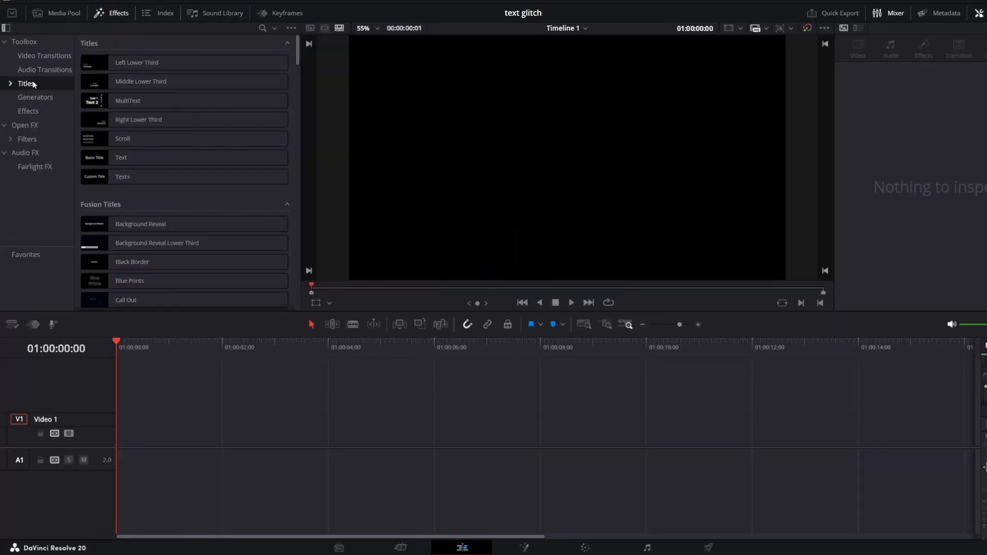
pyautogui.moveTo(164, 157); pyautogui.dragTo(105, 441)
pyautogui.click(165, 441)
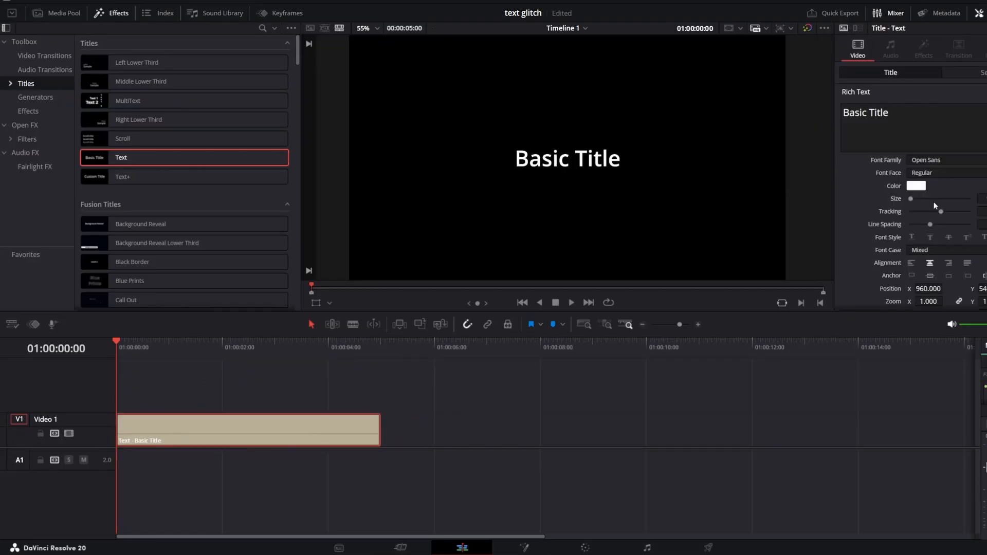
pyautogui.doubleClick(877, 115)
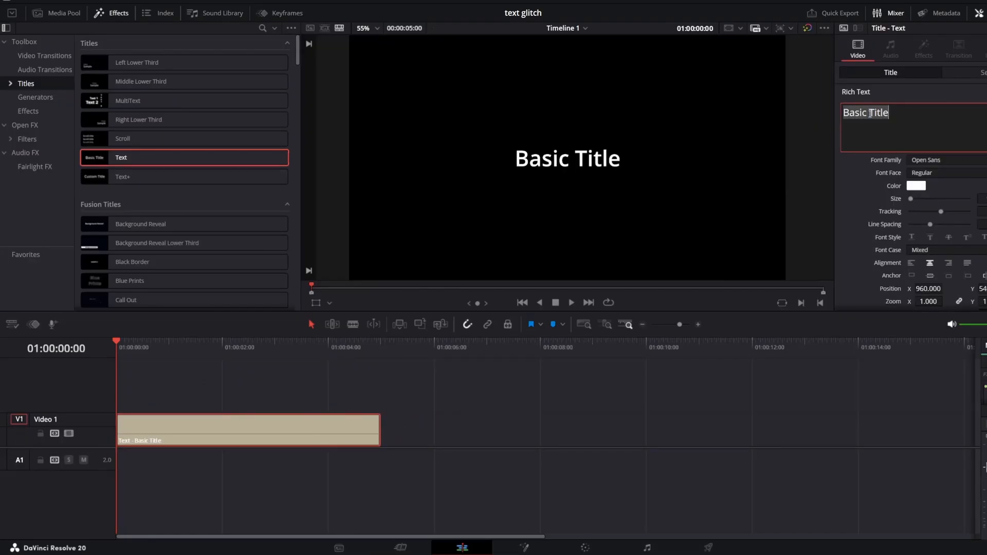
pyautogui.write('Text Gli')
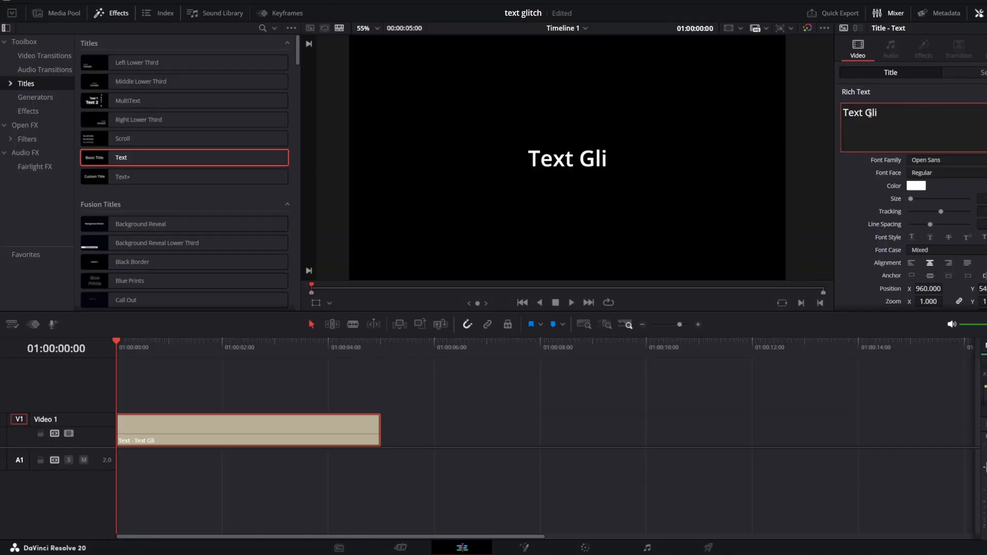
pyautogui.write('tch')
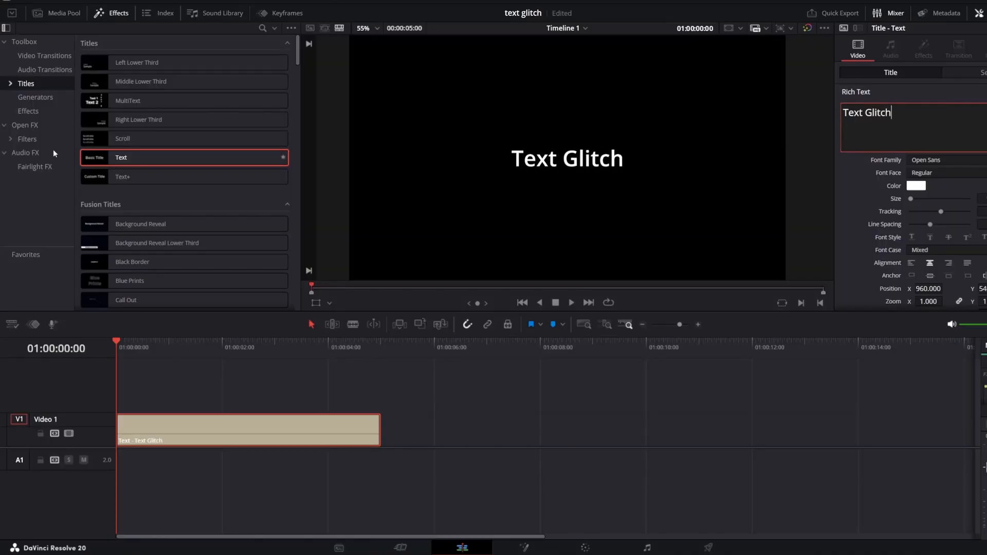
# Find Digital Glitch among the video effects and drag it toward the title
pyautogui.click(27, 111)
pyautogui.scroll(-3, 193, 135)
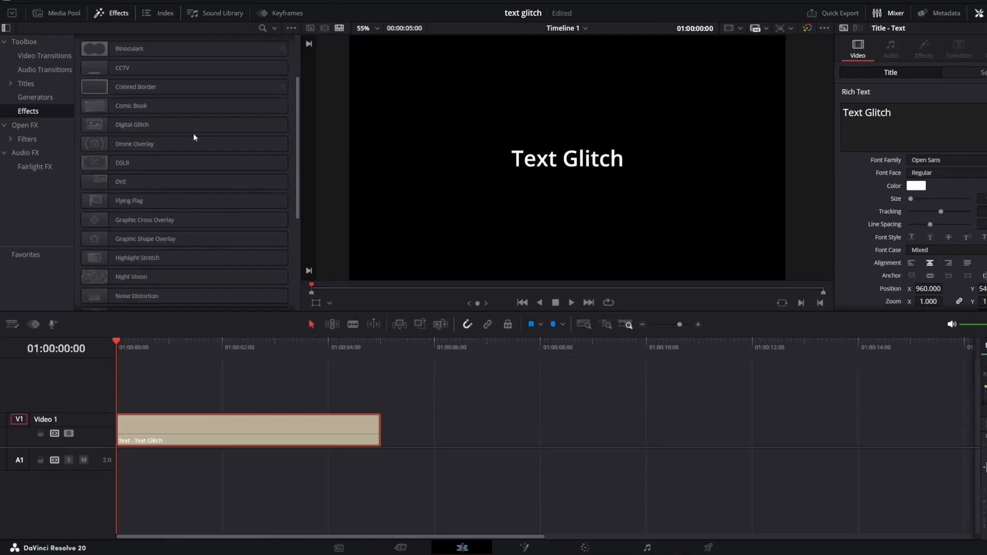
pyautogui.moveTo(133, 127); pyautogui.dragTo(161, 437)
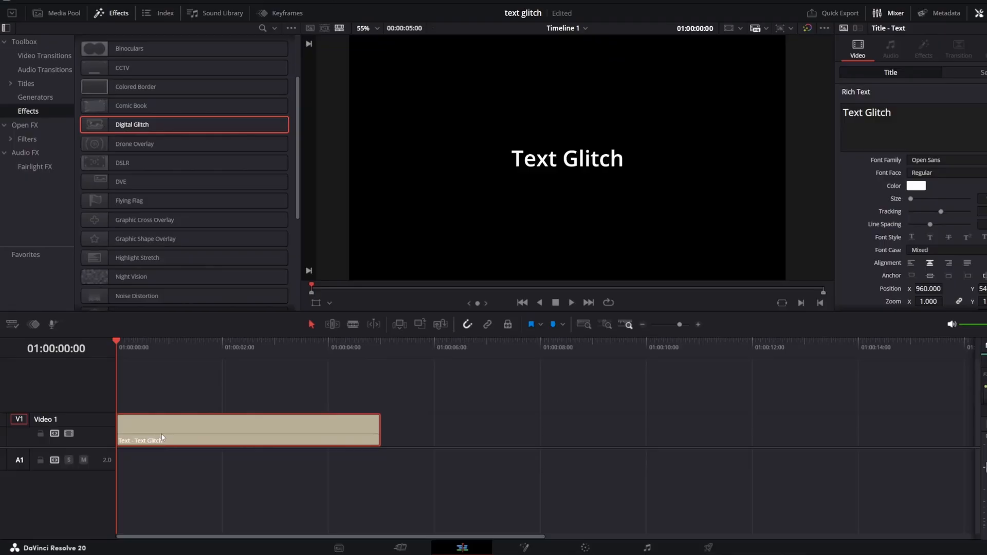
# Convert the title into Compound Clip 3 and drop Digital Glitch onto it
pyautogui.rightClick(170, 433)
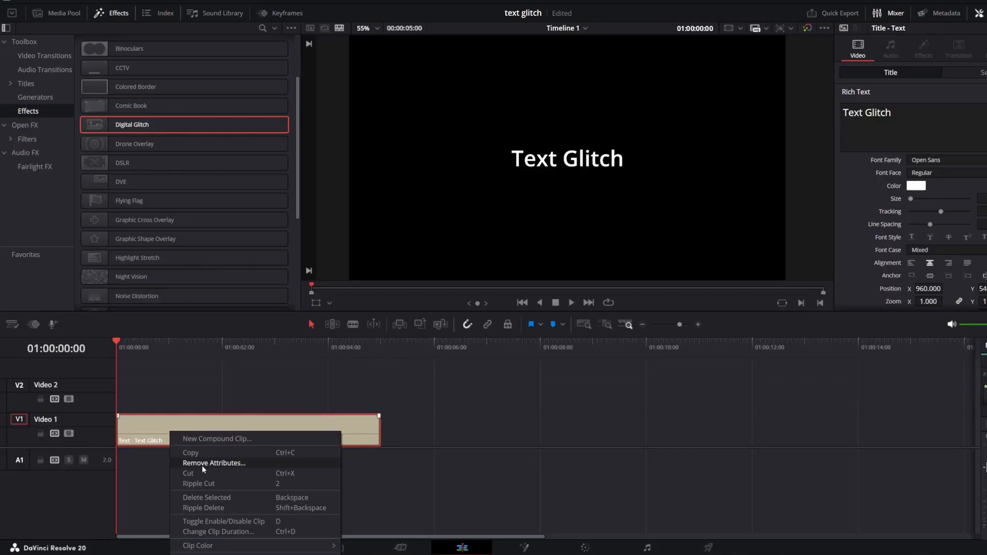
pyautogui.click(199, 440)
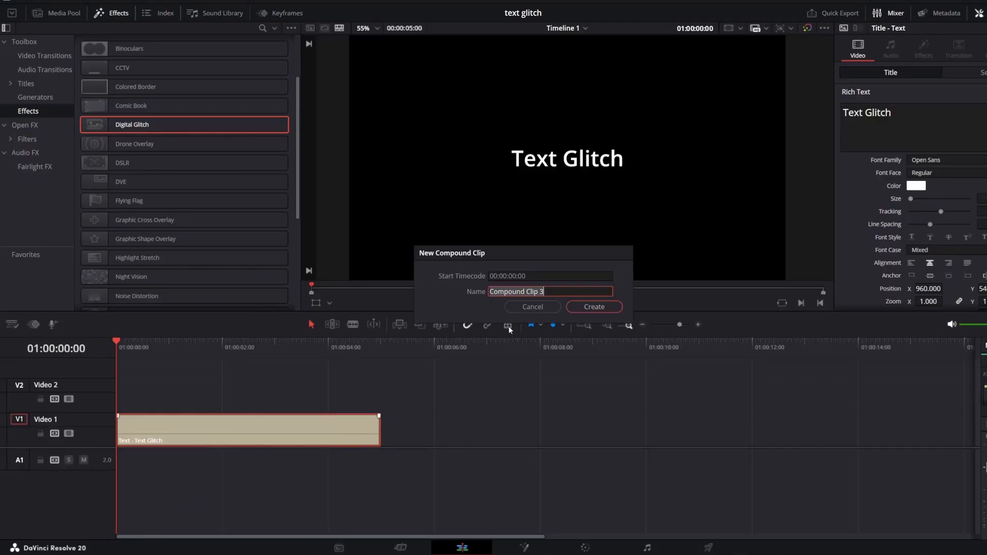
pyautogui.click(576, 310)
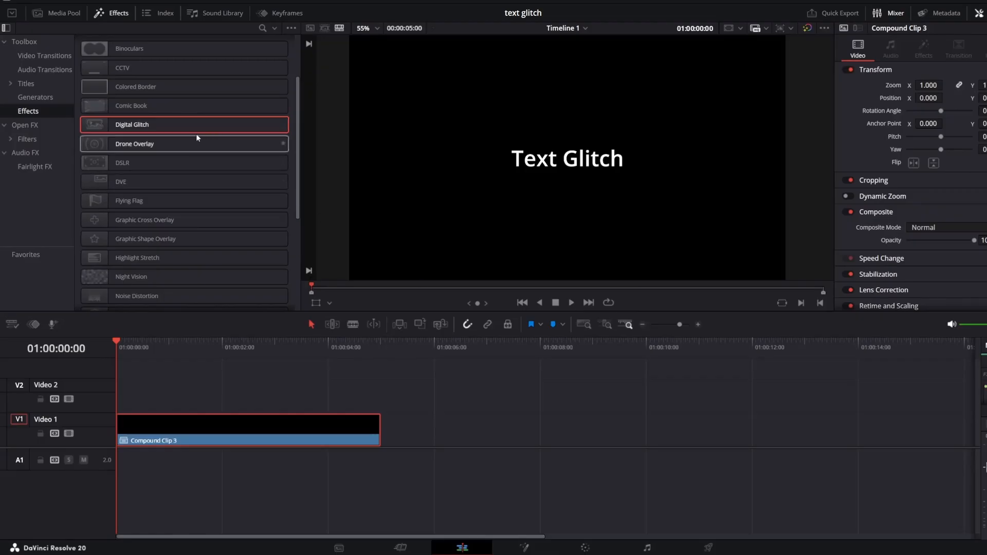
pyautogui.moveTo(150, 126); pyautogui.dragTo(180, 434)
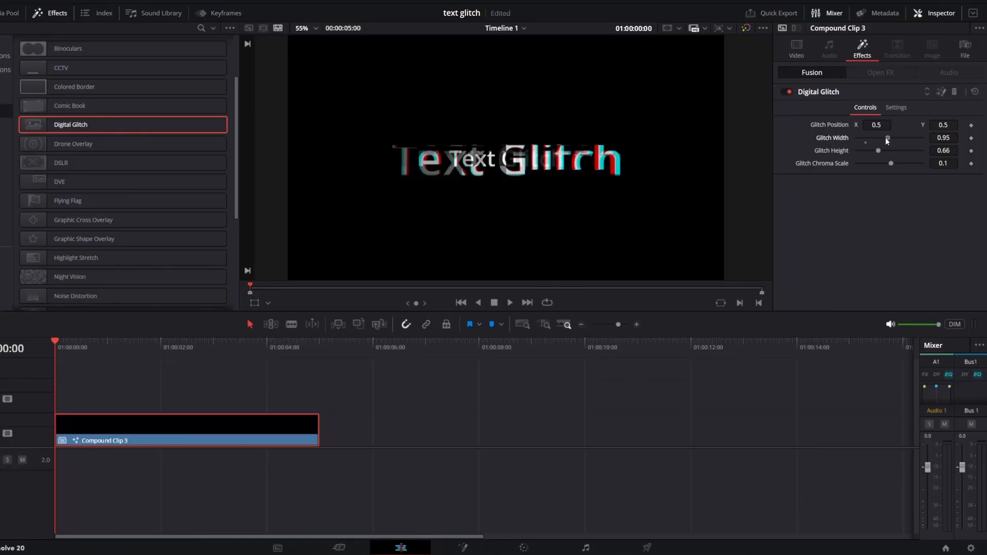
# Drag the Digital Glitch width slider down to 0.3
pyautogui.moveTo(885, 137)
pyautogui.mouseDown()
pyautogui.moveTo(901, 138)
pyautogui.moveTo(865, 139)
pyautogui.mouseUp()
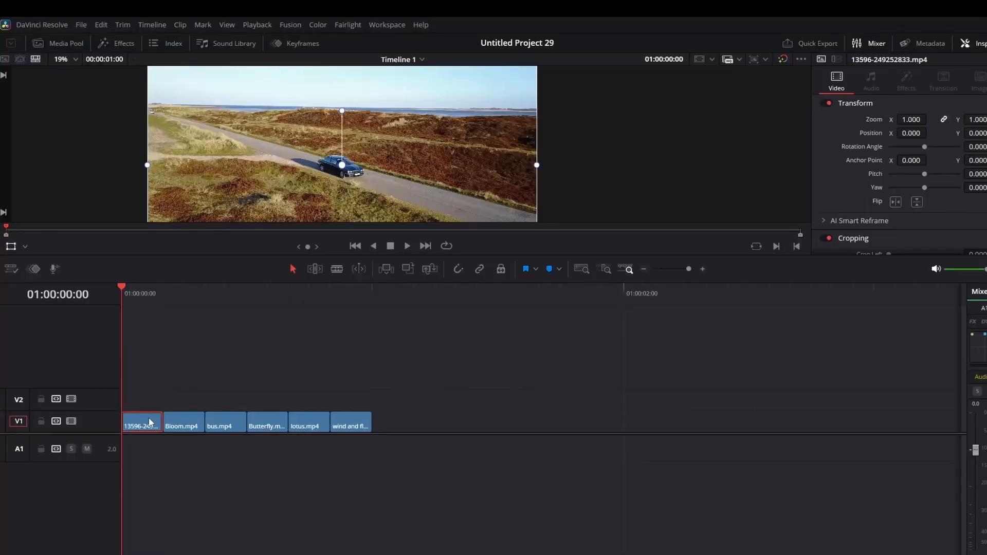
# Drag an Adjustment Clip from the effects toolbox onto V2 above the clips
pyautogui.click(191, 426)
pyautogui.click(229, 429)
pyautogui.click(264, 426)
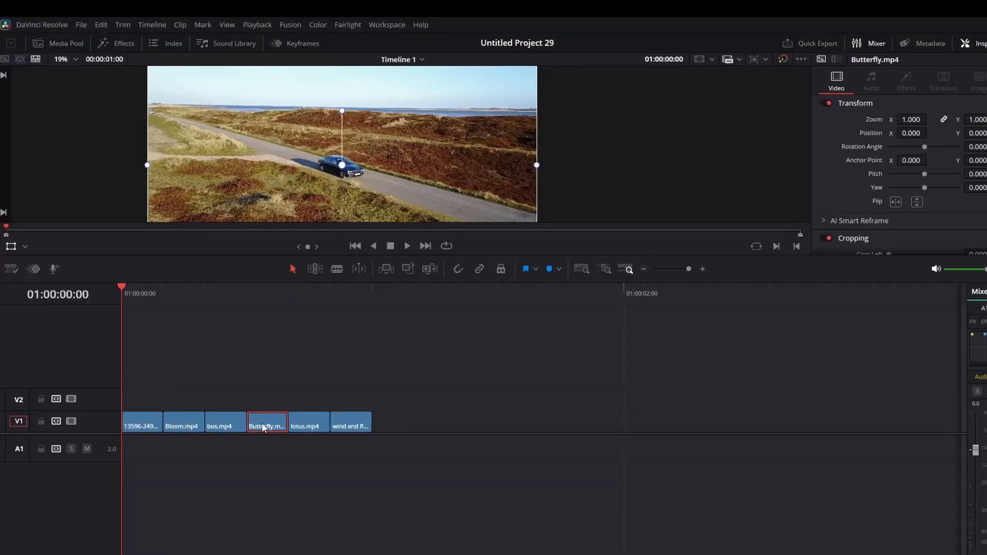
pyautogui.click(305, 426)
pyautogui.click(131, 289)
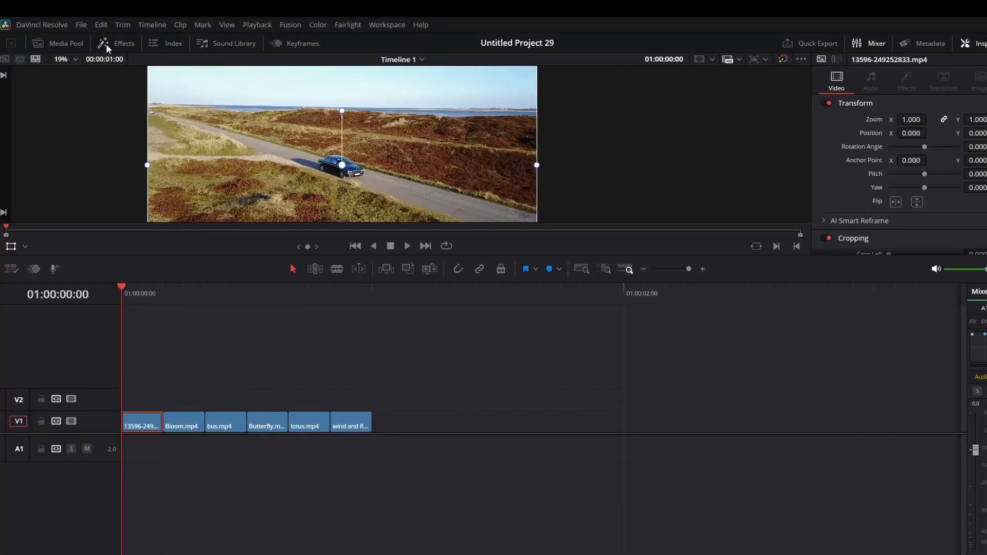
pyautogui.click(106, 43)
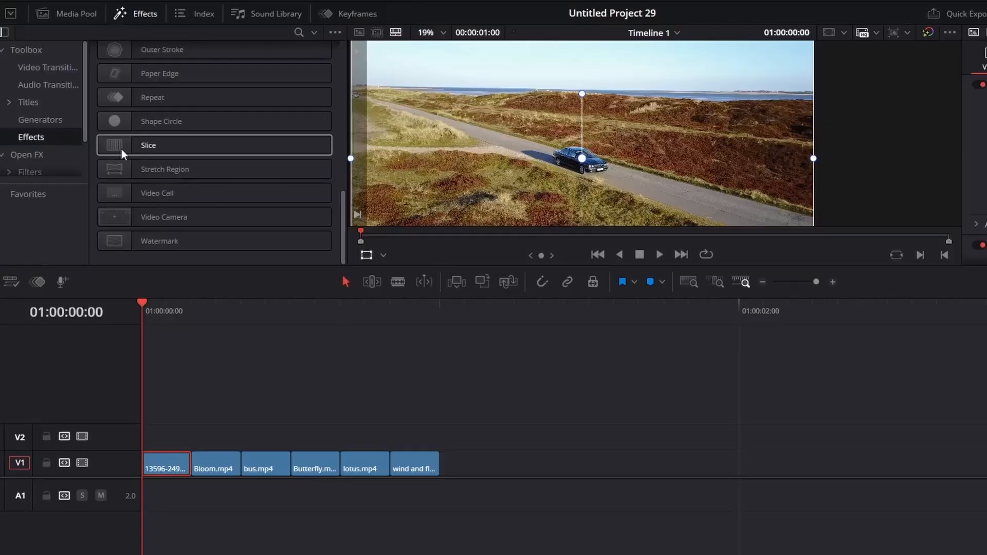
pyautogui.moveTo(341, 248); pyautogui.dragTo(337, 57)
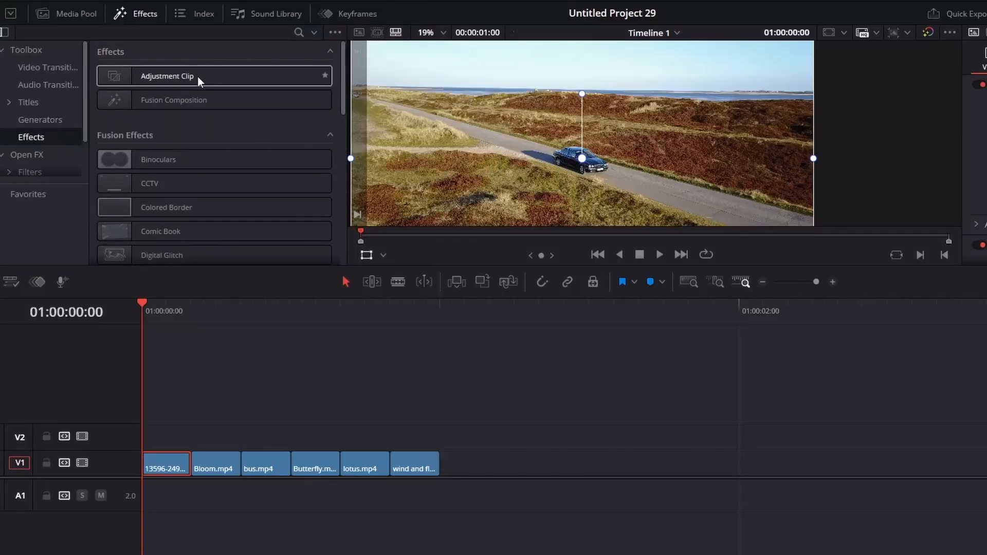
pyautogui.moveTo(197, 76); pyautogui.dragTo(141, 429)
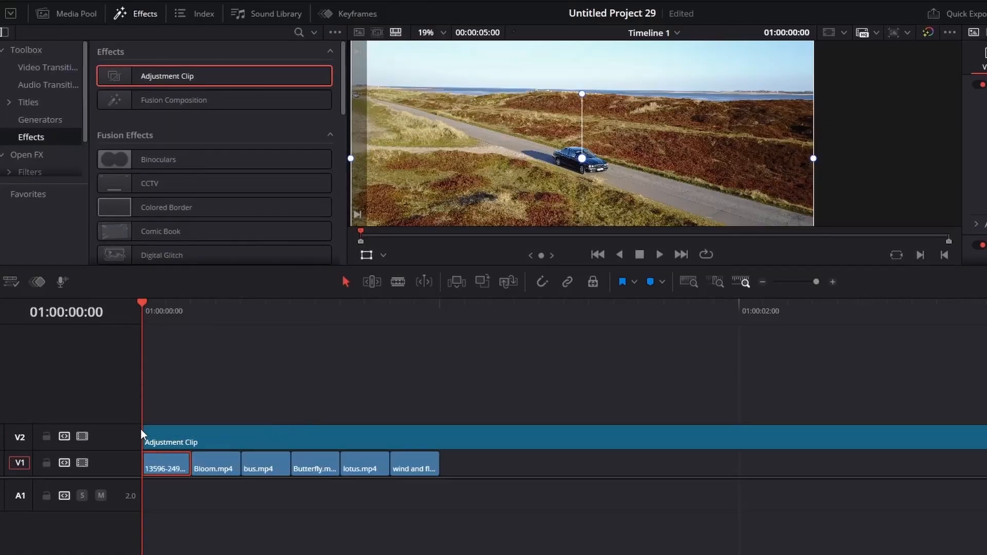
# Cut the adjustment clip at 01:00:00:05, delete the remainder, and return to start
pyautogui.click(203, 306)
pyautogui.click(213, 432)
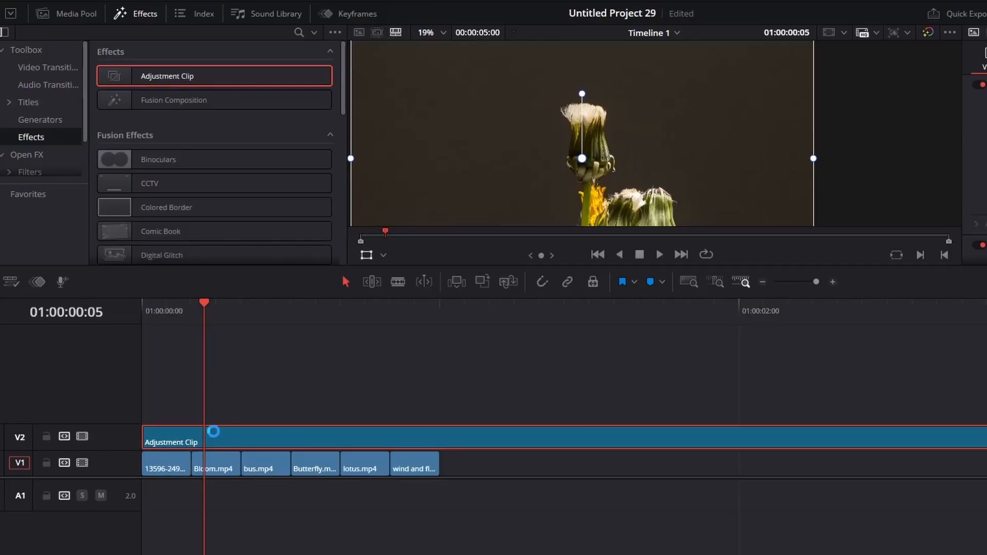
pyautogui.hotkey('ctrl', 'b')
pyautogui.press('Delete')
pyautogui.press('Home')
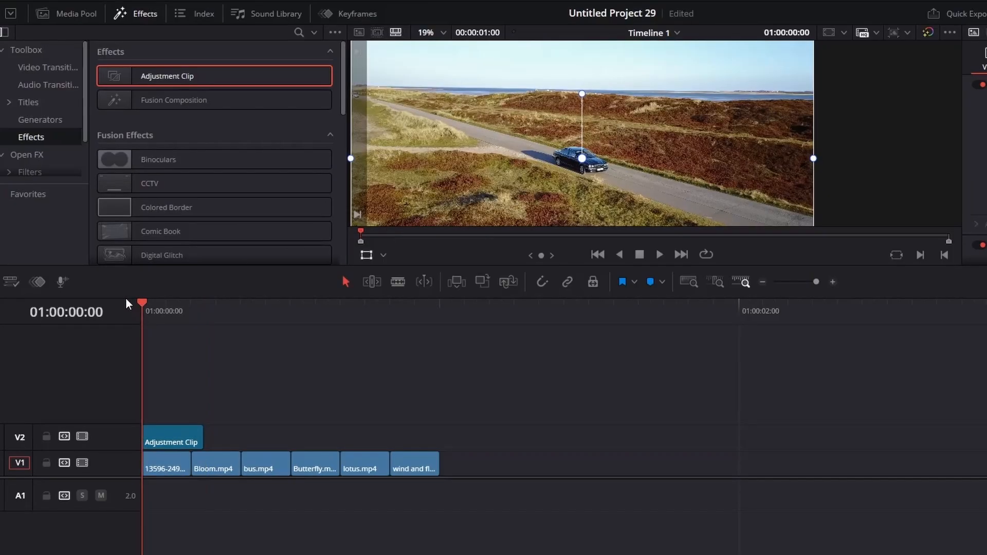
# Apply the Resolve FX Transform effect to the adjustment clip
pyautogui.click(33, 155)
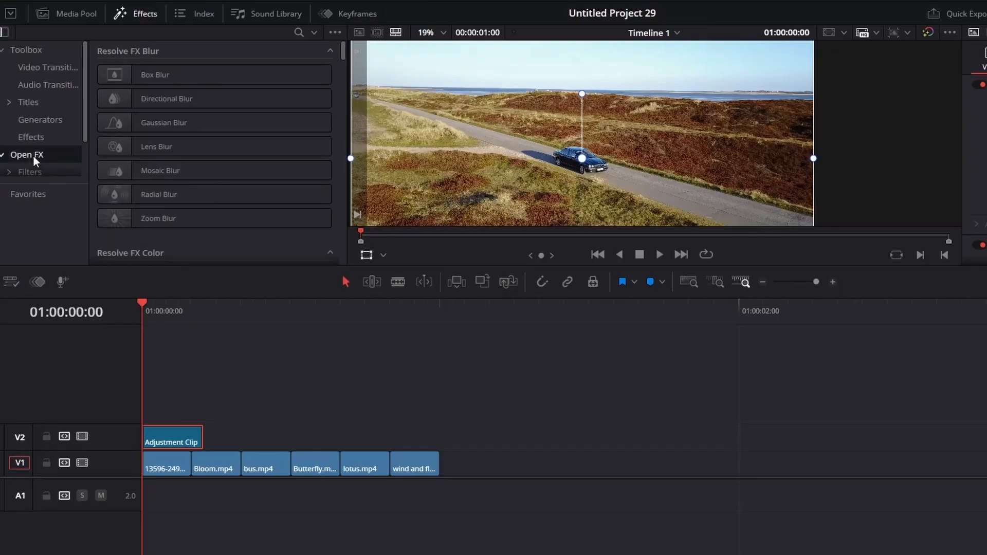
pyautogui.moveTo(343, 51); pyautogui.dragTo(343, 254)
pyautogui.moveTo(183, 137); pyautogui.dragTo(169, 436)
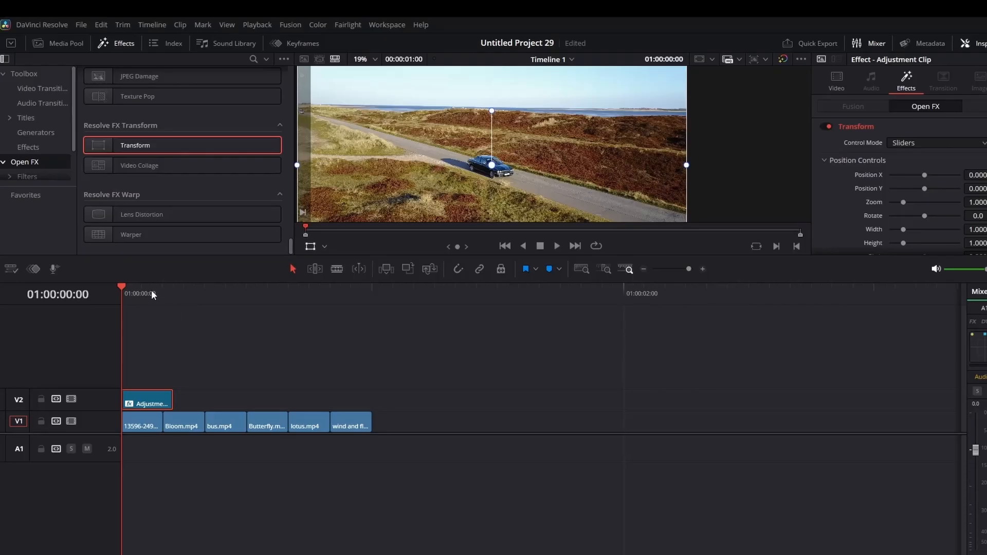
# Keyframe the Transform Zoom a few frames in and expand Animation for motion blur
pyautogui.moveTo(121, 285); pyautogui.dragTo(162, 296)
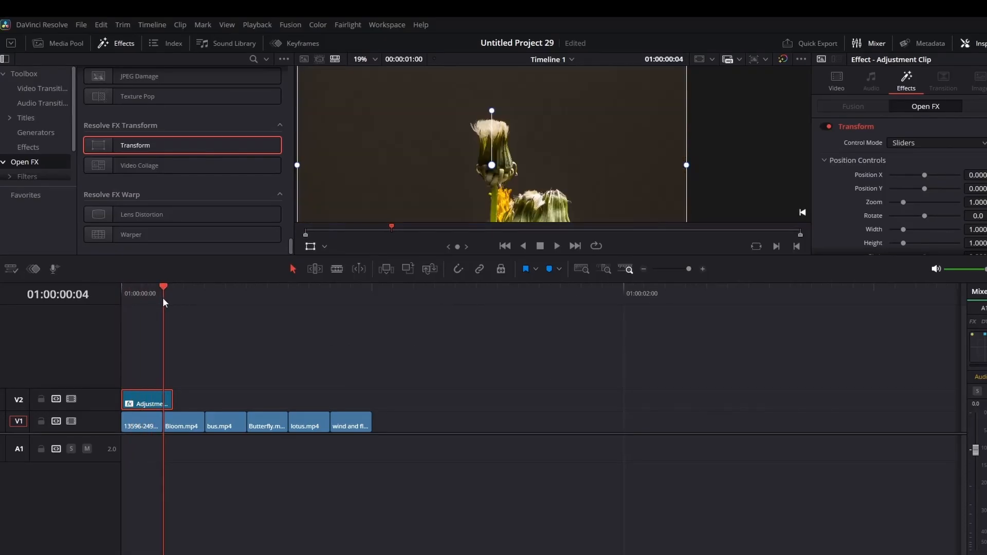
pyautogui.moveTo(897, 243)
pyautogui.mouseDown()
pyautogui.moveTo(941, 243)
pyautogui.moveTo(896, 243)
pyautogui.mouseUp()
pyautogui.scroll(-4, 831, 230)
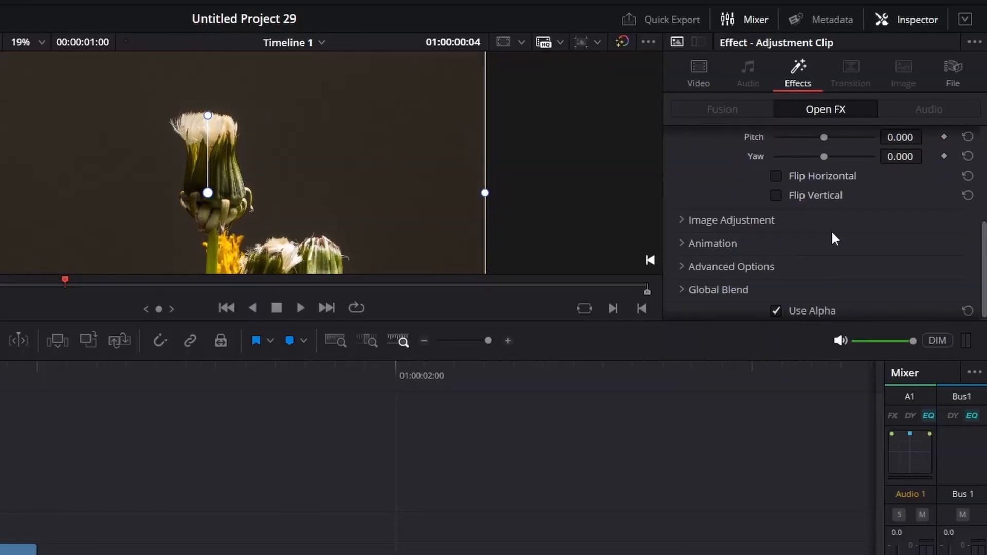
pyautogui.click(709, 245)
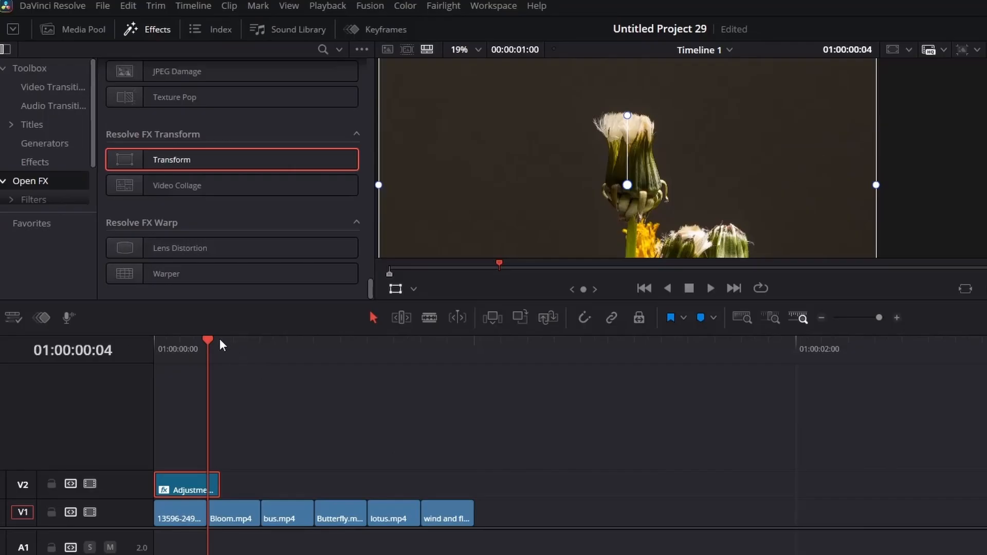
# Trim the adjustment clip at the playhead, paste copies along V2, and return to start
pyautogui.hotkey('ctrl', 'b')
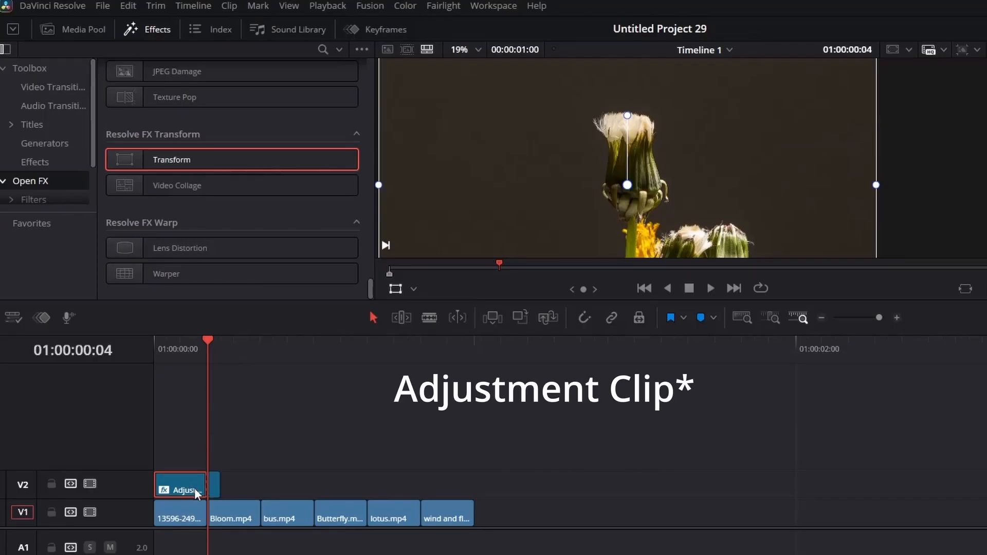
pyautogui.press('Delete')
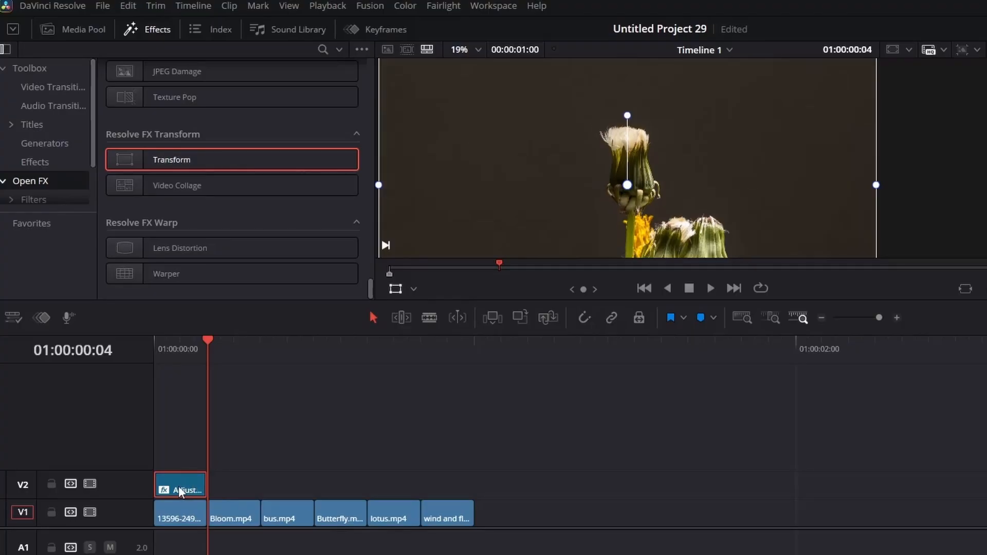
pyautogui.hotkey('ctrl', 'v')
pyautogui.hotkey('ctrl', 'v')
pyautogui.hotkey('ctrl', 'v')
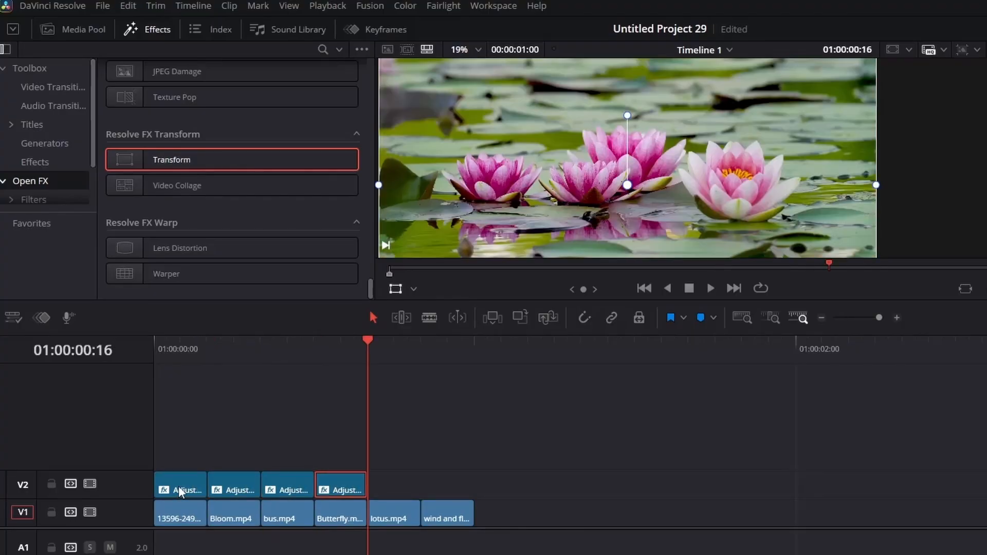
pyautogui.hotkey('ctrl', 'v')
pyautogui.hotkey('ctrl', 'v')
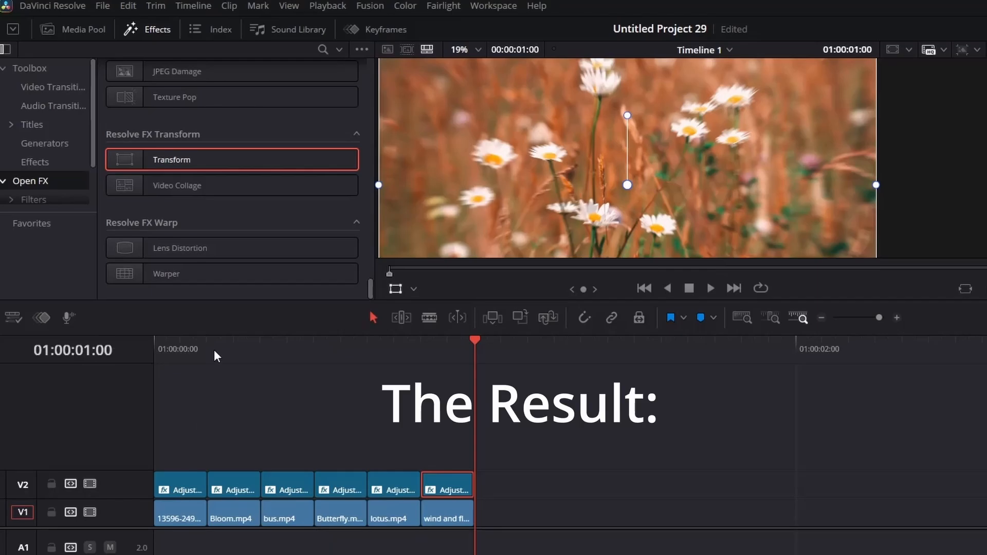
pyautogui.press('Home')
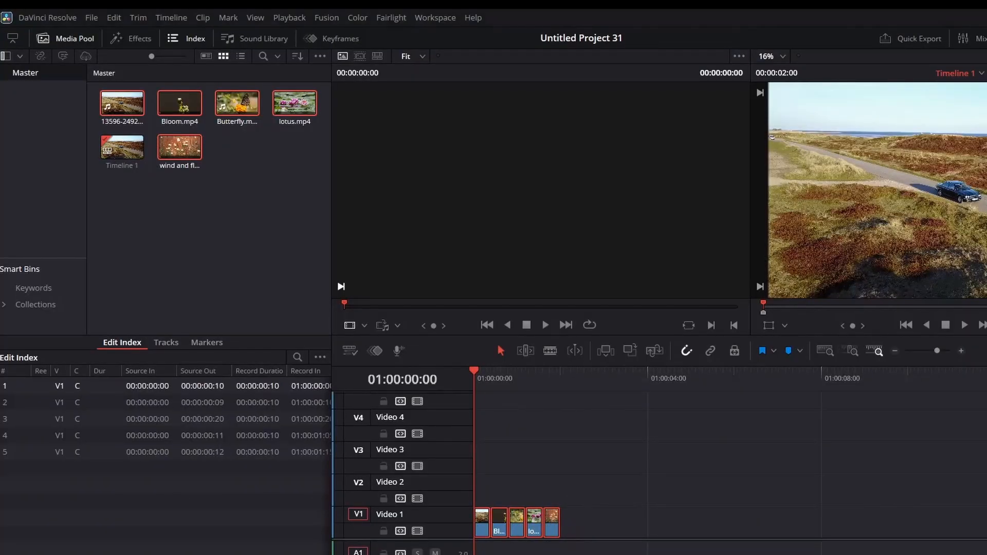
# Move Bloom to V2, Butterfly to V3 and lotus to V4, each overlapping the previous clip
pyautogui.click(658, 460)
pyautogui.scroll(5, 658, 460)
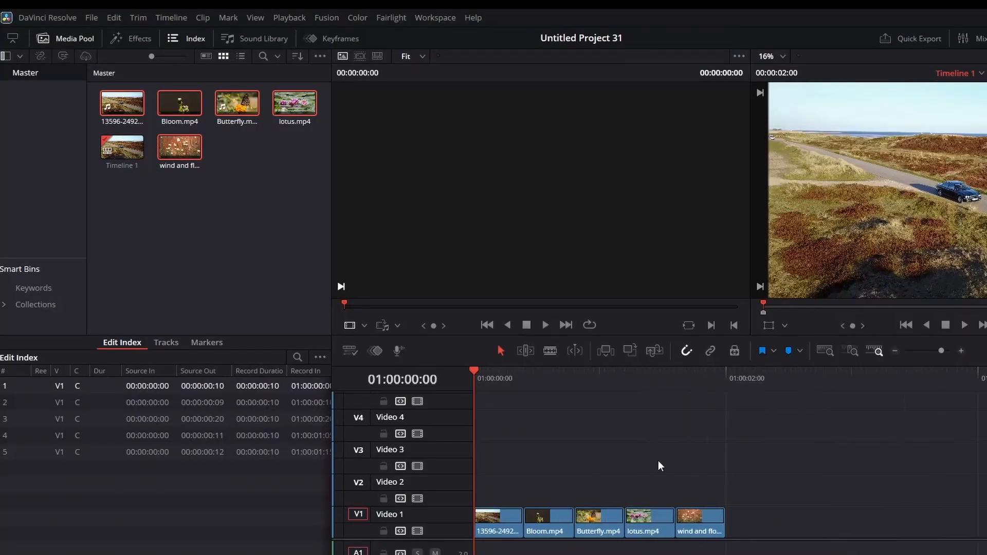
pyautogui.scroll(3, 589, 427)
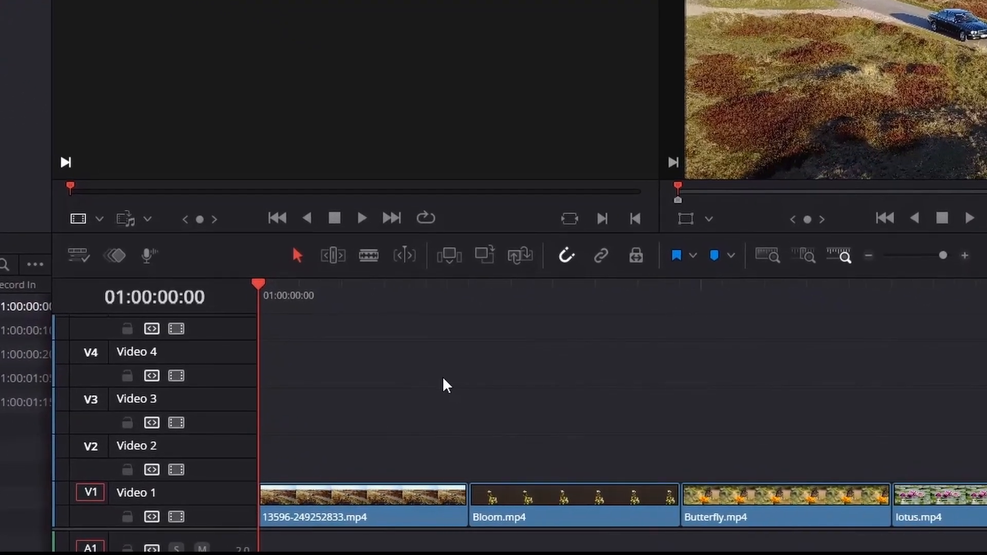
pyautogui.scroll(1, 452, 386)
pyautogui.moveTo(586, 507); pyautogui.dragTo(499, 441)
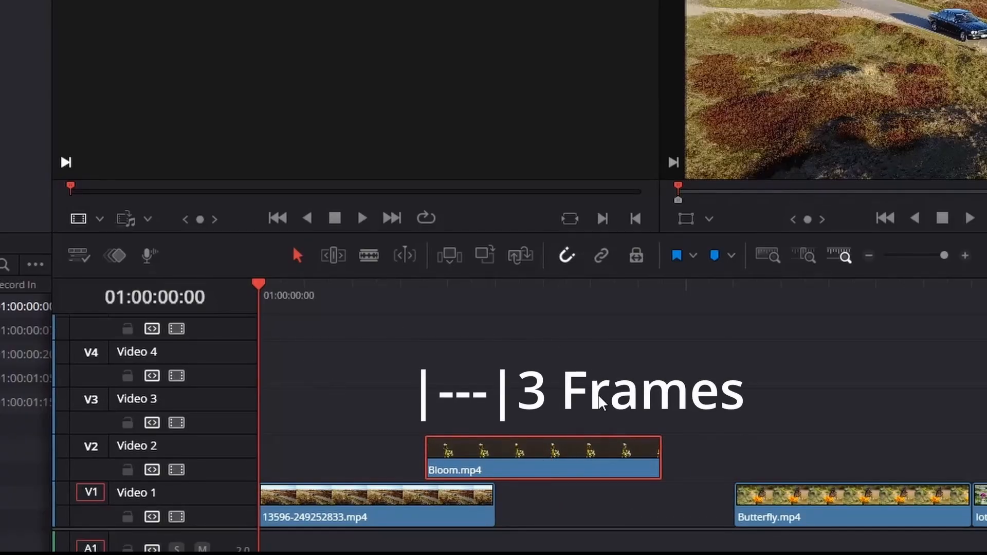
pyautogui.moveTo(802, 507); pyautogui.dragTo(655, 410)
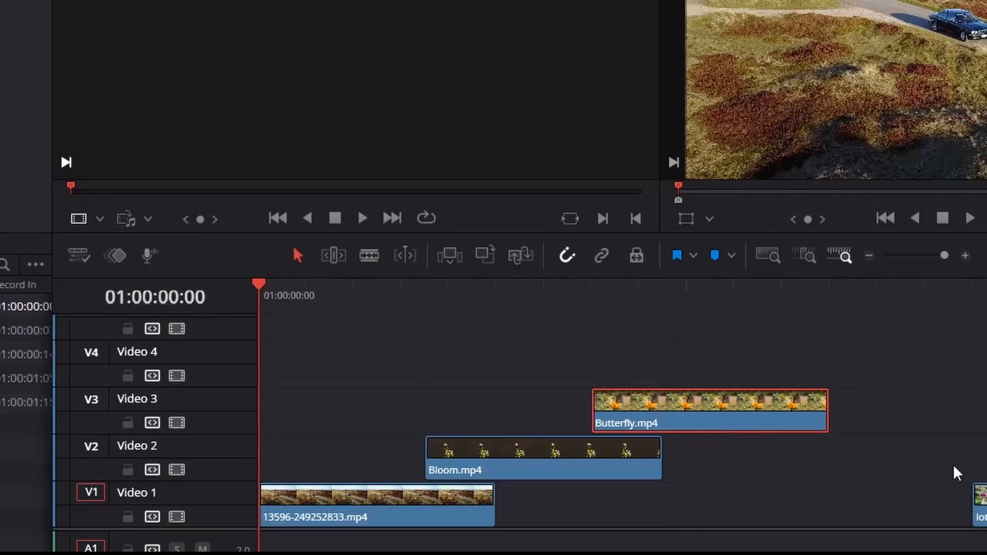
pyautogui.moveTo(977, 501); pyautogui.dragTo(836, 331)
pyautogui.scroll(-3, 931, 429)
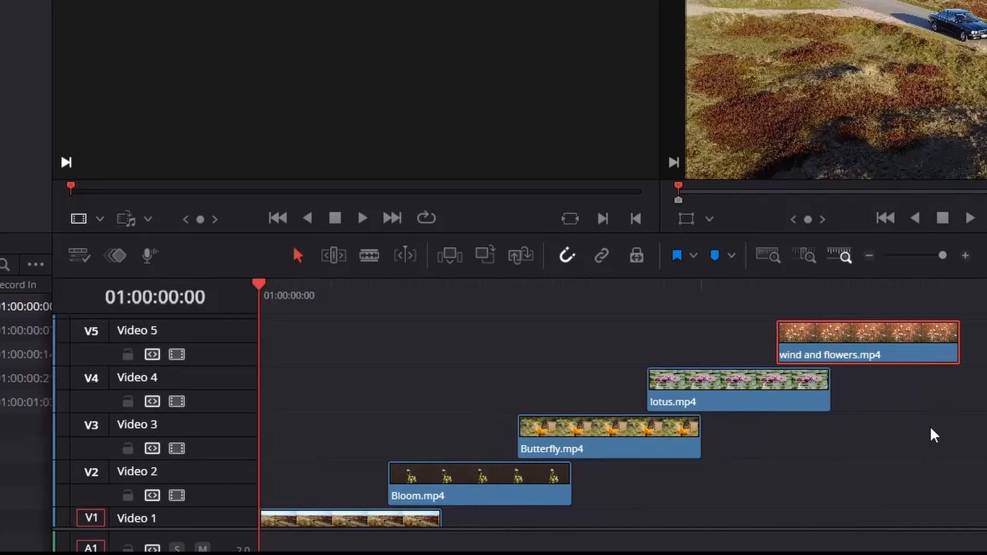
pyautogui.scroll(-3, 931, 428)
pyautogui.scroll(-1, 933, 428)
pyautogui.scroll(2, 934, 430)
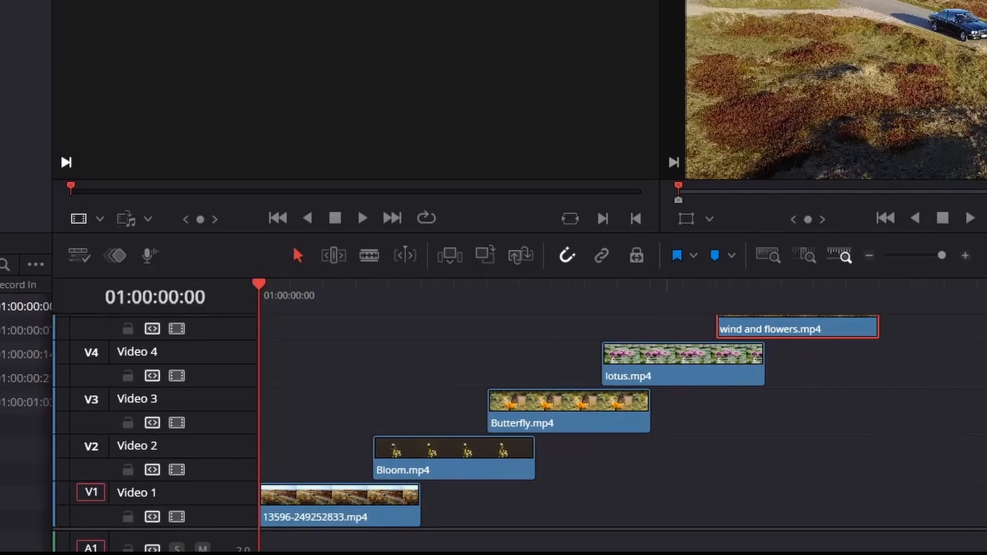
pyautogui.scroll(1, 933, 429)
pyautogui.scroll(-3, 933, 429)
pyautogui.scroll(-1, 933, 429)
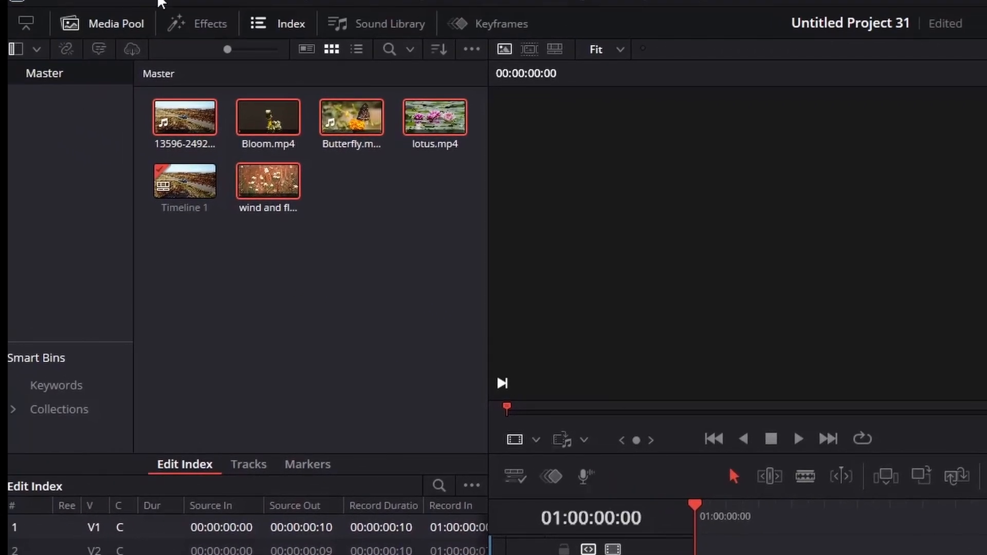
# Apply the Open FX Transform effect to the Bloom clip
pyautogui.click(211, 20)
pyautogui.click(13, 217)
pyautogui.click(62, 218)
pyautogui.scroll(-3, 264, 258)
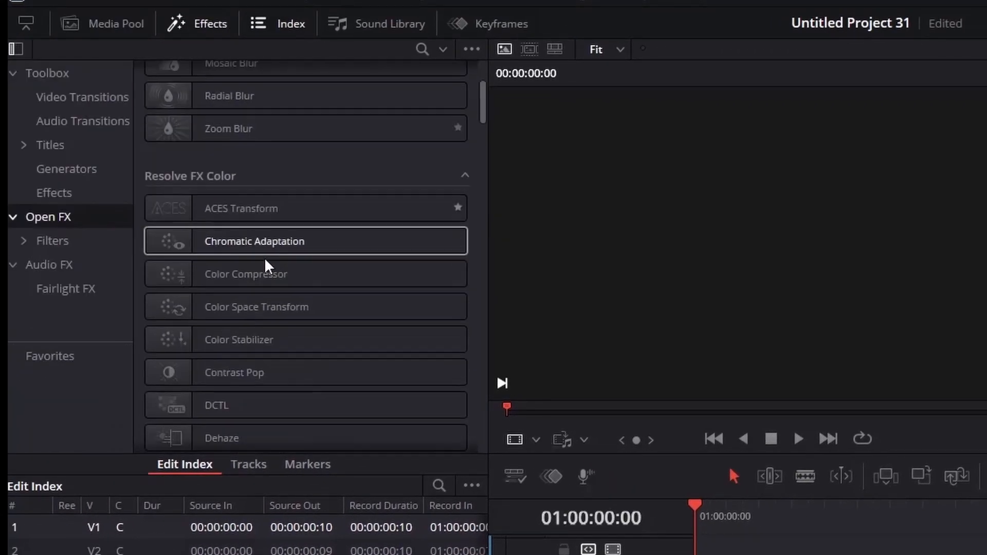
pyautogui.scroll(5, 271, 262)
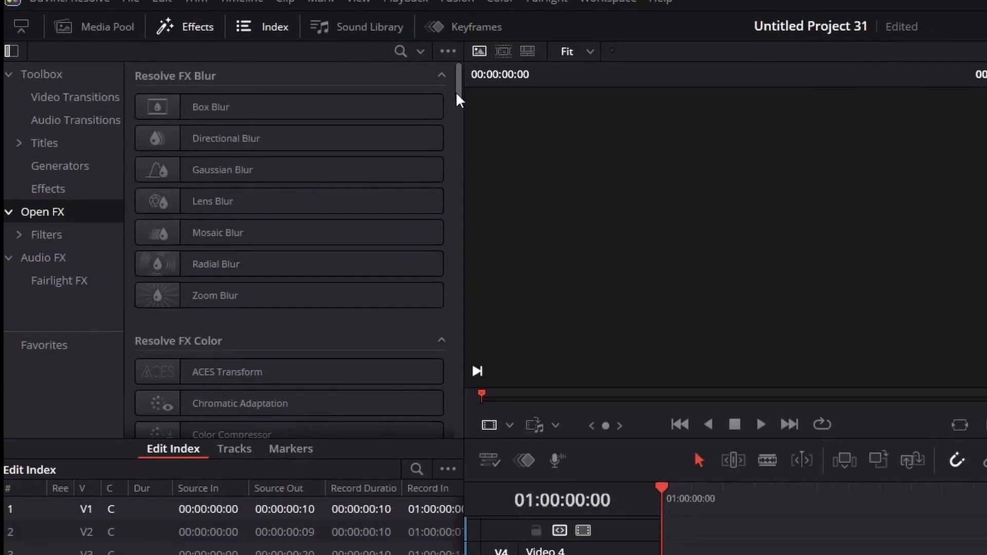
pyautogui.moveTo(457, 94); pyautogui.dragTo(469, 446)
pyautogui.moveTo(201, 231); pyautogui.dragTo(586, 522)
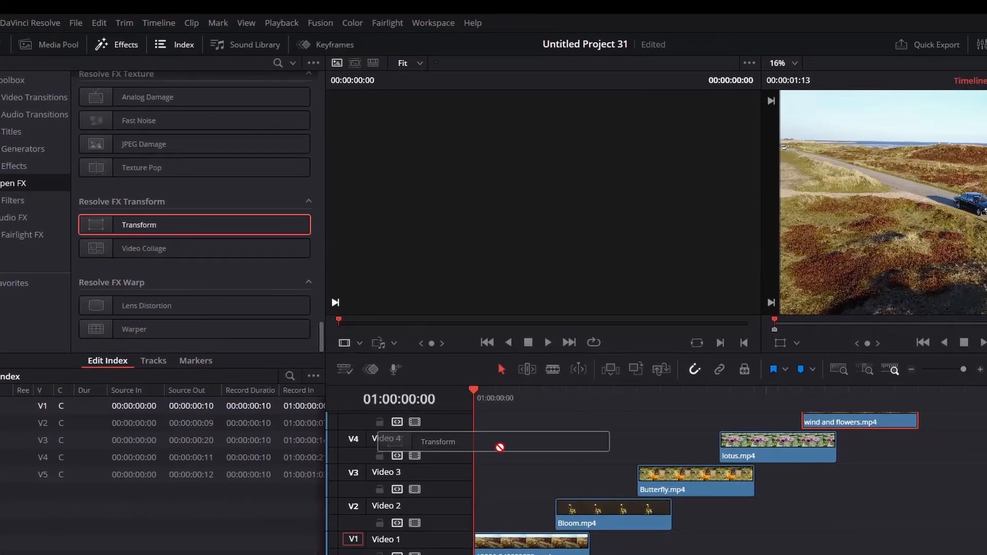
# Keyframe Bloom's Position Y from 0.5 to 0 over three frames and enable motion blur
pyautogui.click(553, 404)
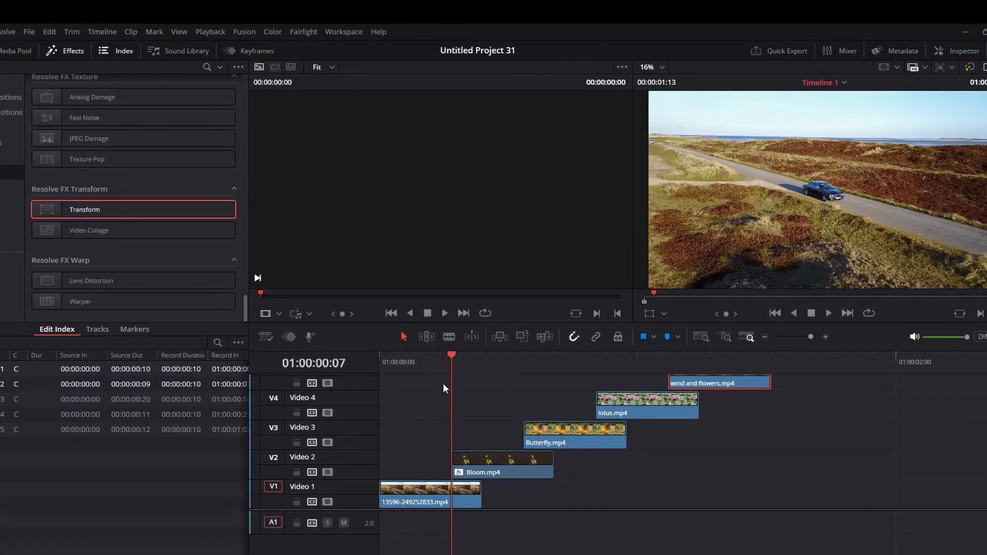
pyautogui.click(514, 468)
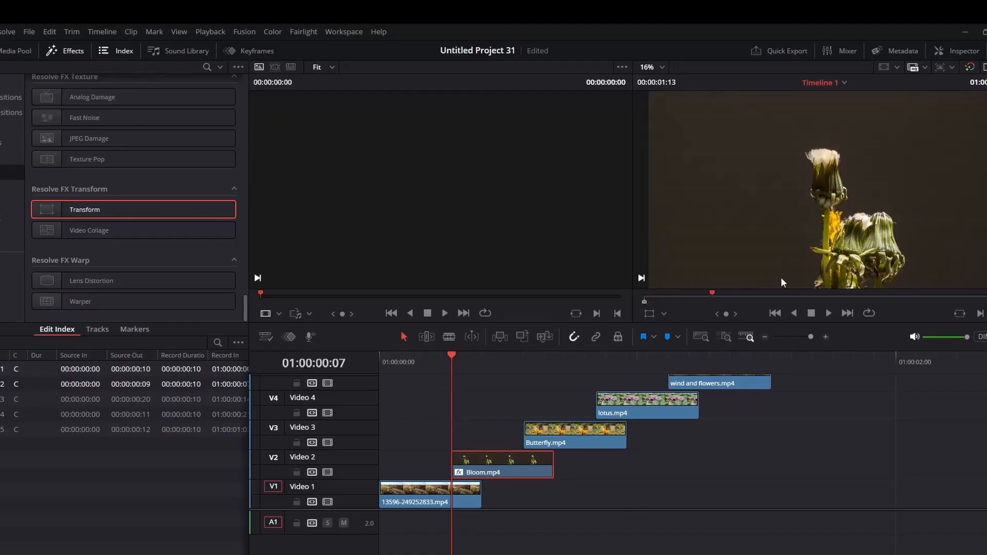
pyautogui.click(955, 52)
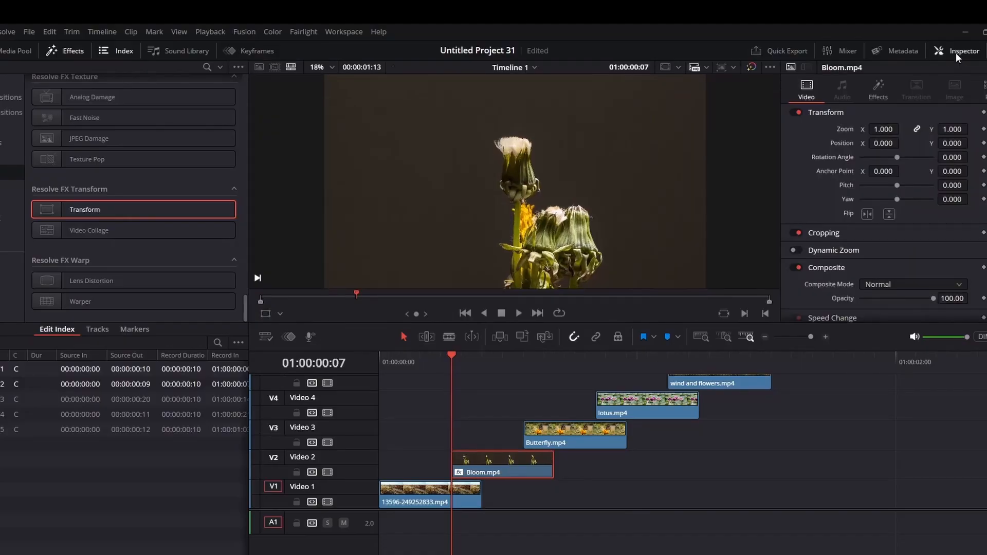
pyautogui.click(879, 86)
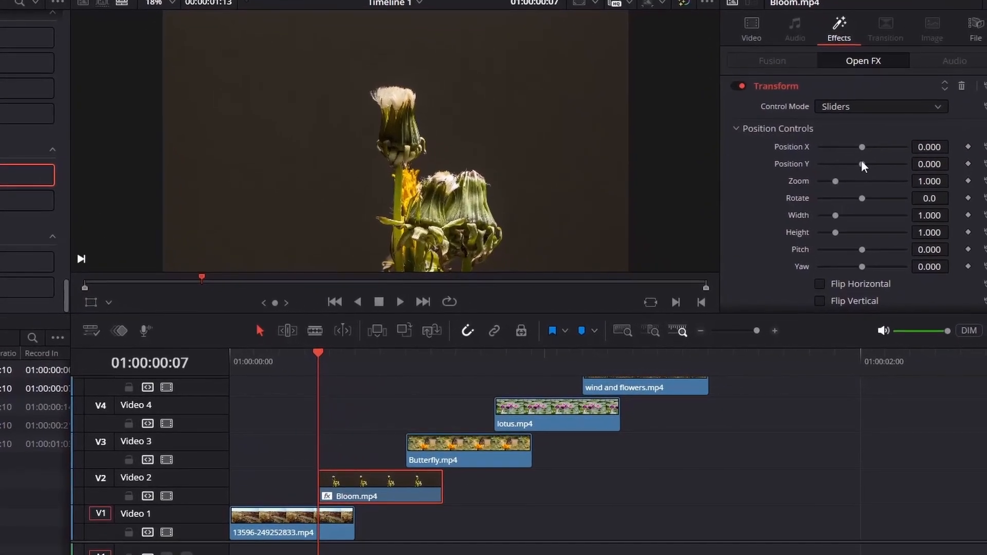
pyautogui.moveTo(892, 195); pyautogui.dragTo(942, 209)
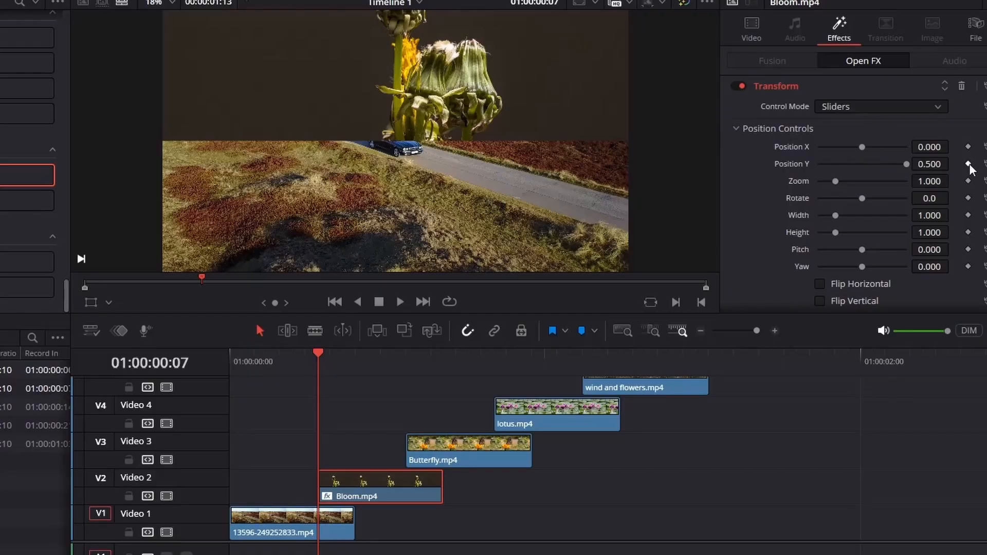
pyautogui.moveTo(324, 358); pyautogui.dragTo(361, 358)
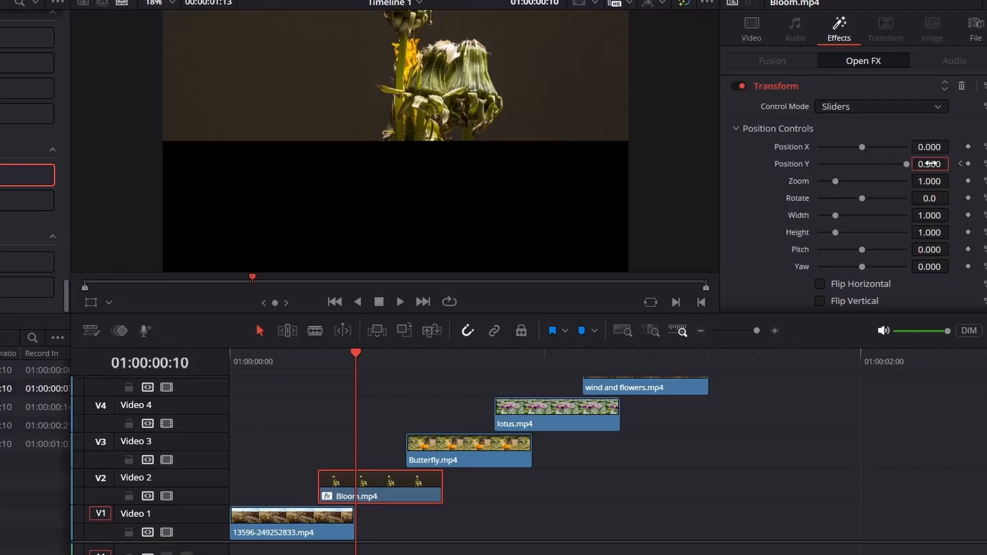
pyautogui.press('Return')
pyautogui.scroll(-3, 881, 249)
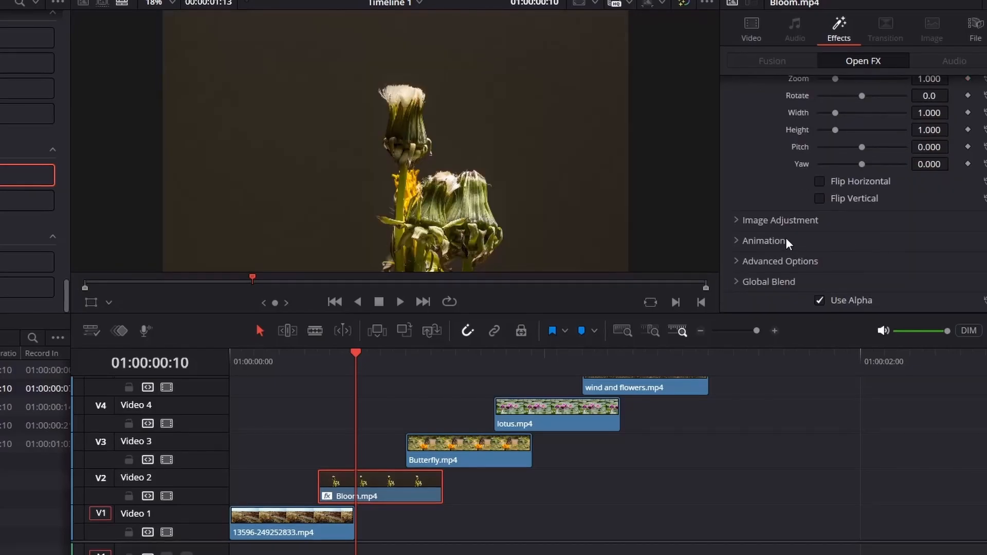
pyautogui.click(771, 241)
# Apply Transform to Butterfly with Position Y 0, then add Transform to the lotus clip
pyautogui.moveTo(26, 175); pyautogui.dragTo(483, 451)
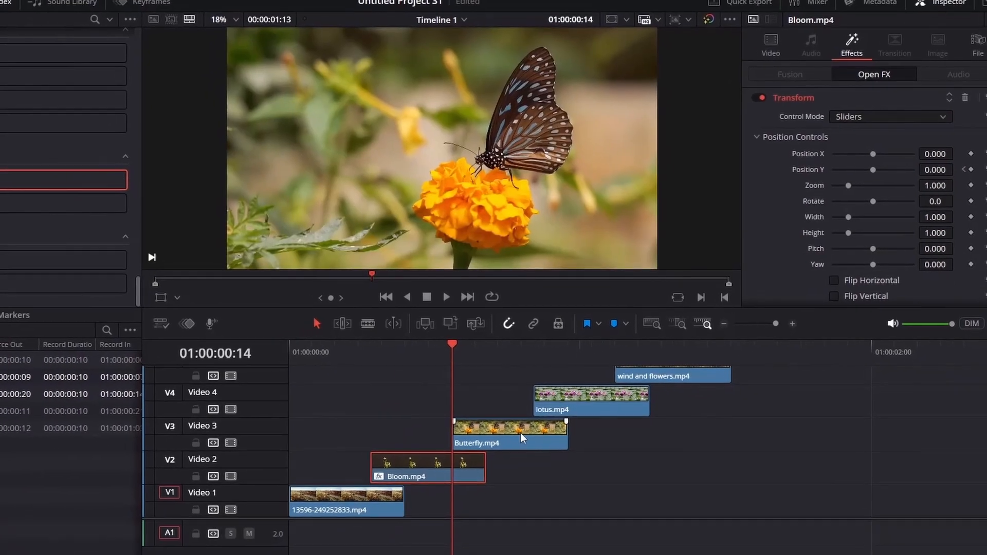
pyautogui.write('0')
pyautogui.press('Return')
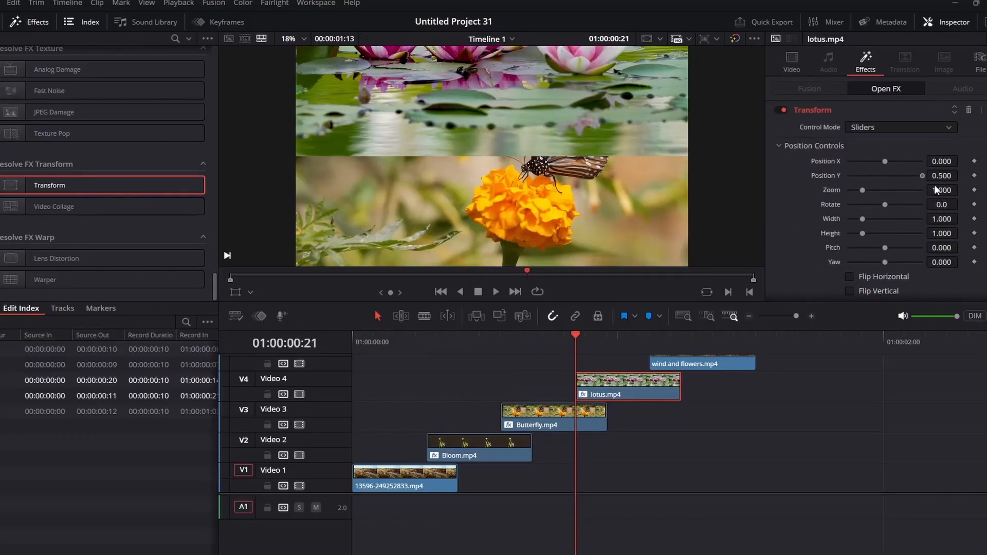
pyautogui.moveTo(575, 335)
pyautogui.mouseDown()
pyautogui.moveTo(606, 334)
pyautogui.moveTo(575, 335)
pyautogui.mouseUp()
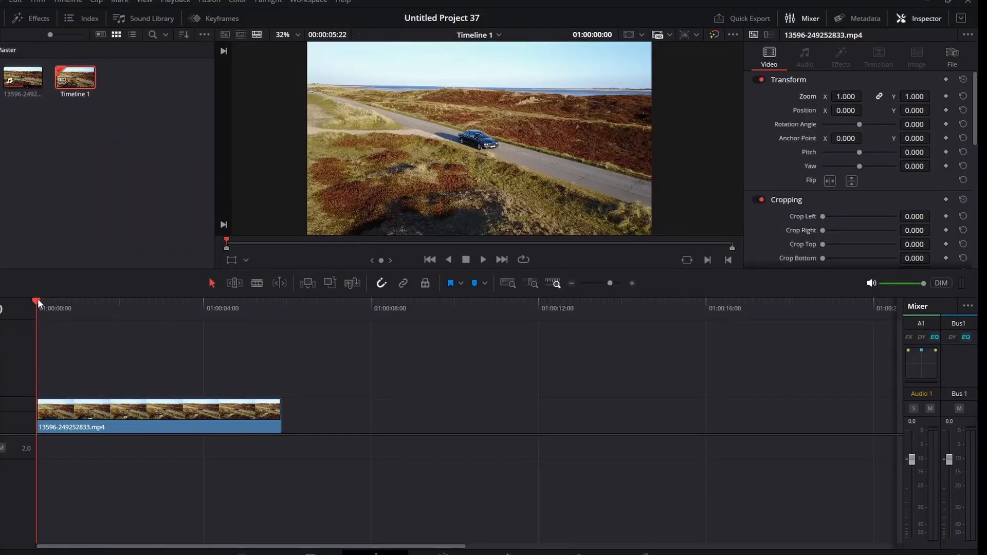
# Keyframe the road clip's zoom from 1 up to 4 on the car, hold it, then back to 1.000
pyautogui.moveTo(38, 298); pyautogui.dragTo(110, 343)
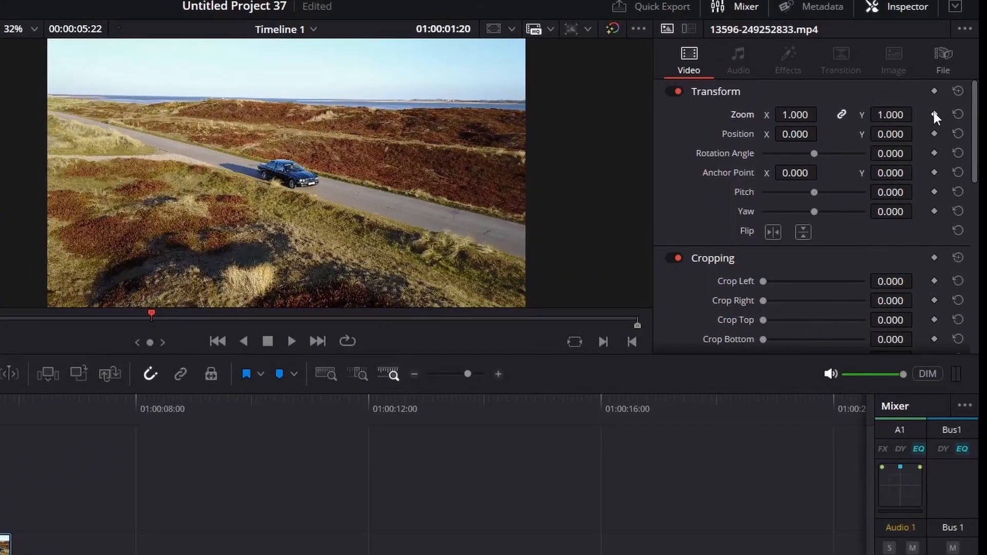
pyautogui.click(935, 115)
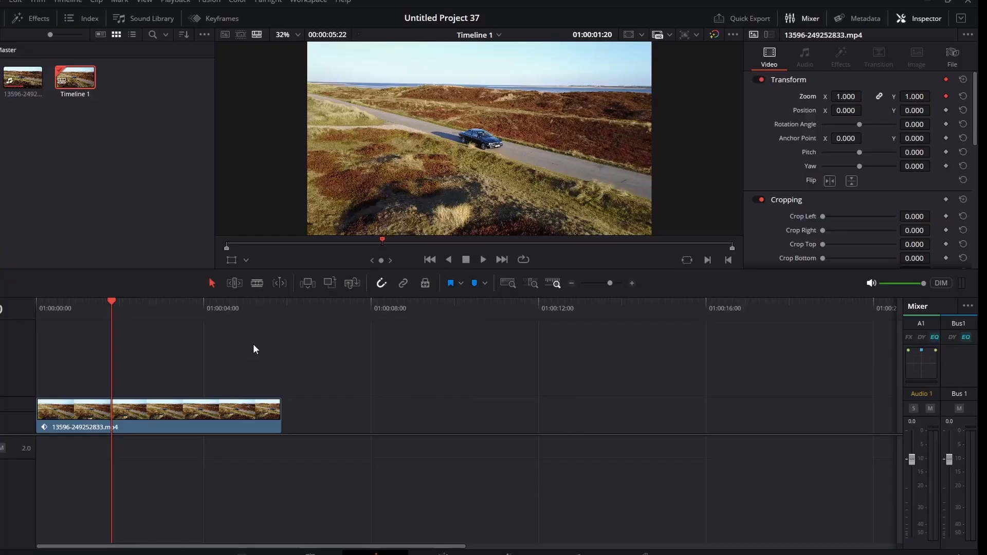
pyautogui.hotkey('shift', 'Right')
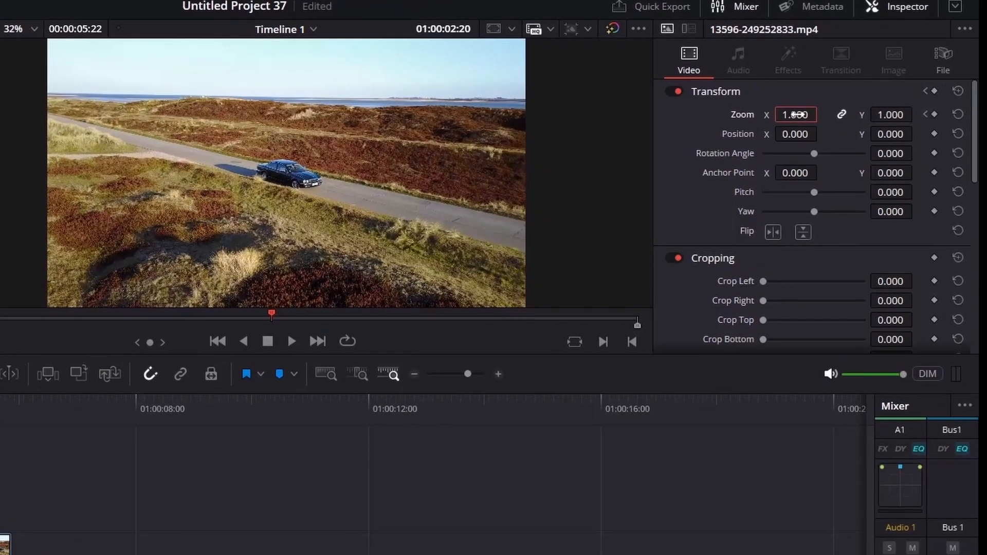
pyautogui.press('Return')
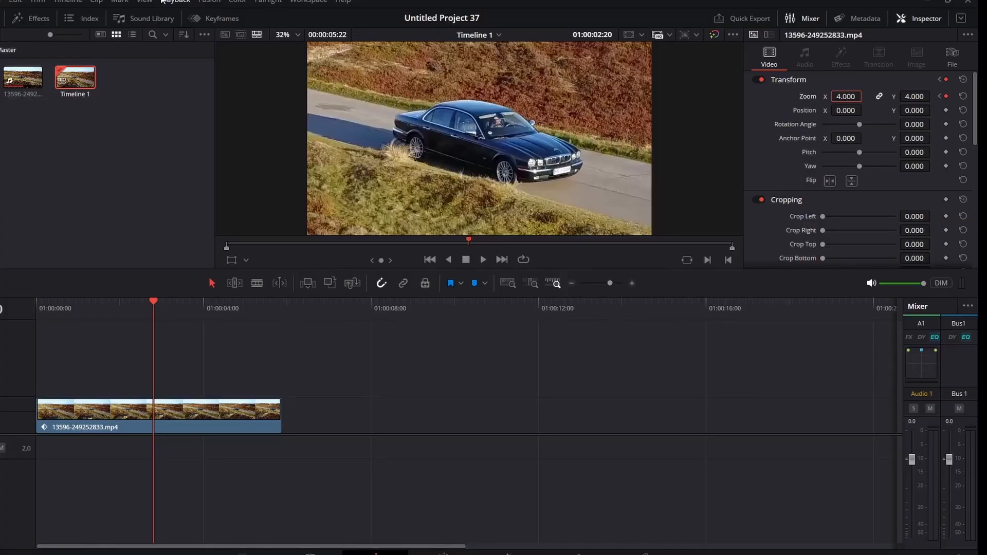
pyautogui.click(200, 19)
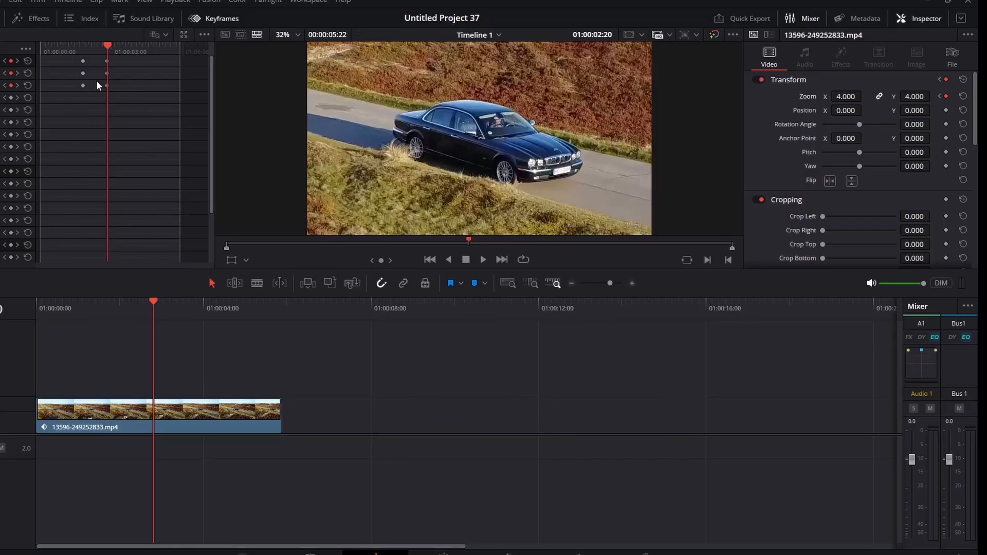
pyautogui.hotkey('shift', 'Right')
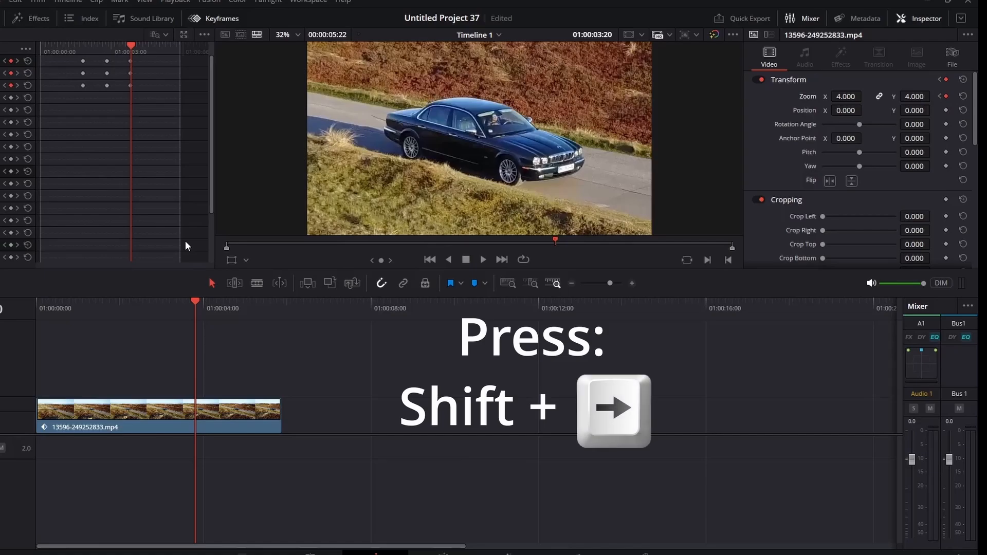
pyautogui.hotkey('shift', 'Right')
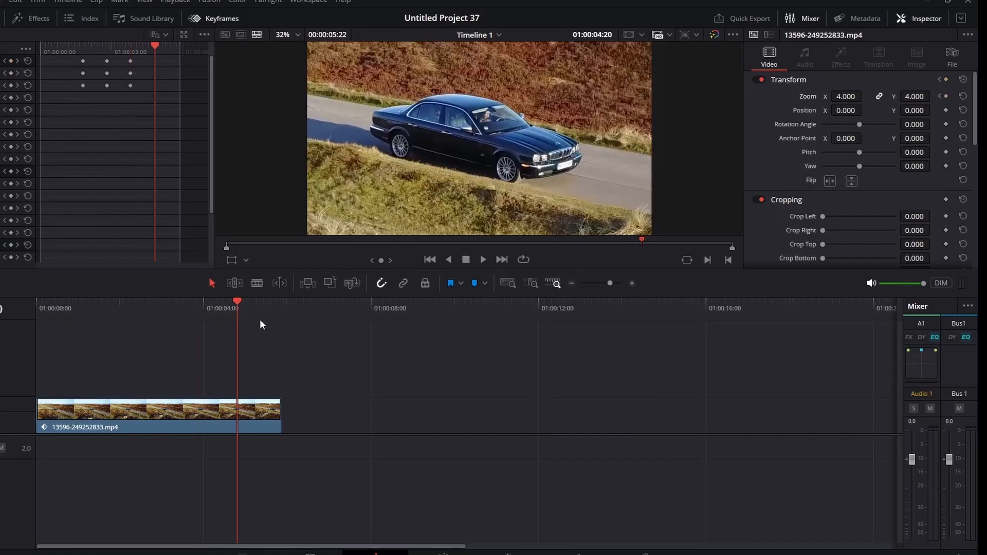
pyautogui.click(847, 96)
pyautogui.write('1')
pyautogui.press('Return')
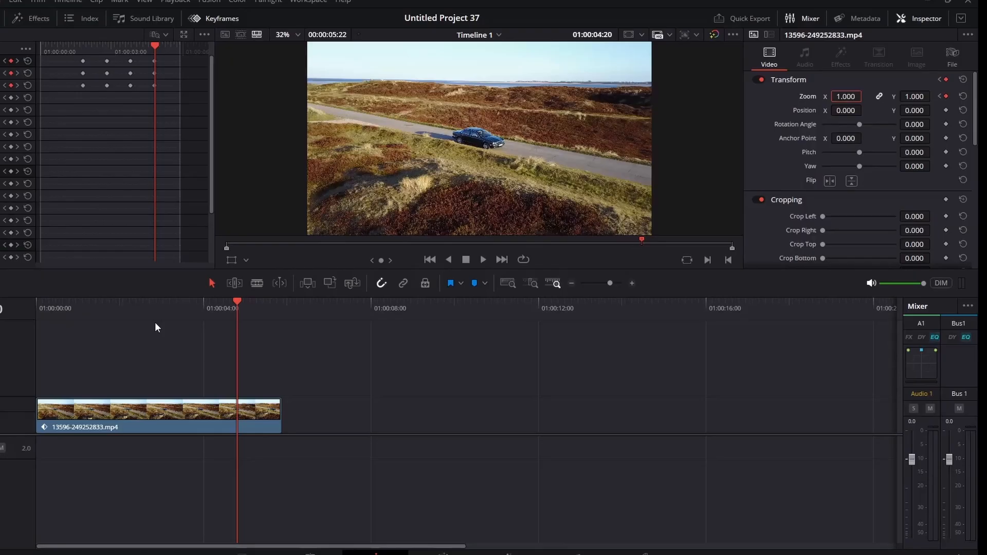
# Return the playhead to the start of the timeline
pyautogui.moveTo(180, 304); pyautogui.dragTo(62, 307)
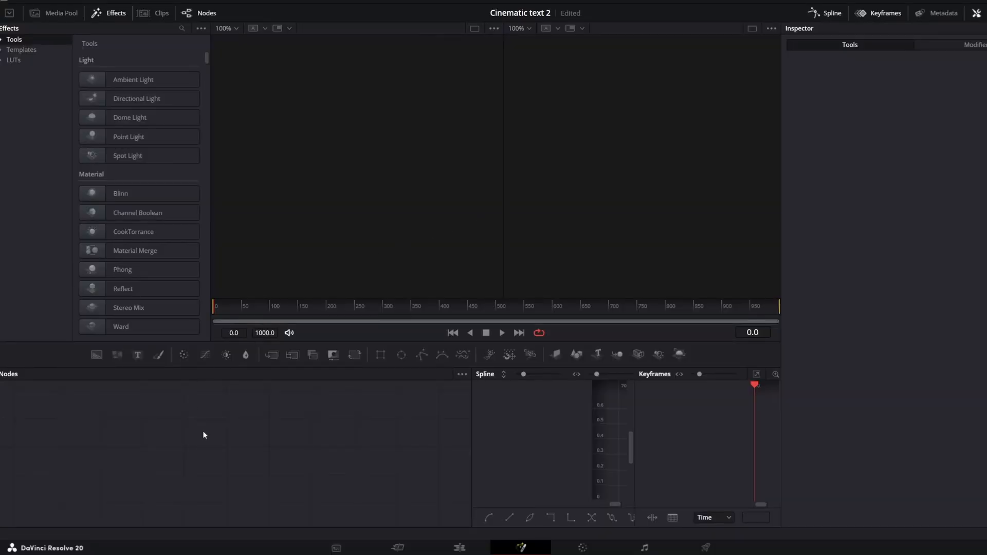
# Add a Text node reading 'Cinematic Text' in Extrabold at size 0.127, viewed in a single viewer
pyautogui.click(137, 355)
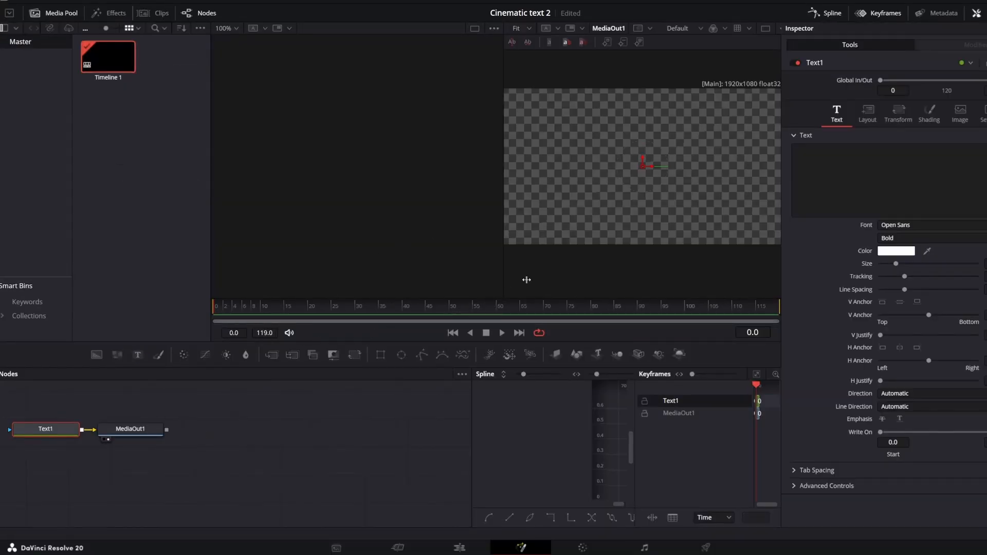
pyautogui.click(475, 29)
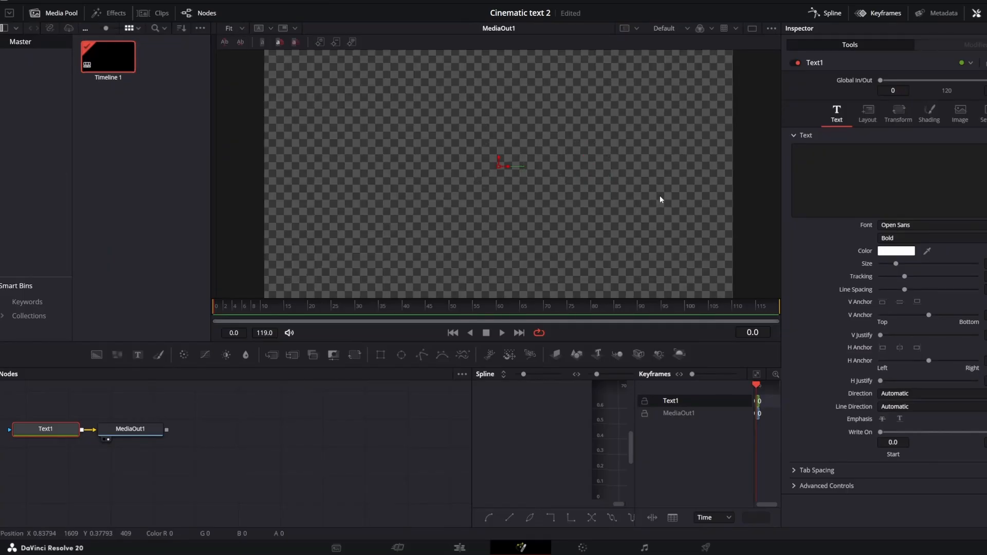
pyautogui.click(912, 169)
pyautogui.write('Cine')
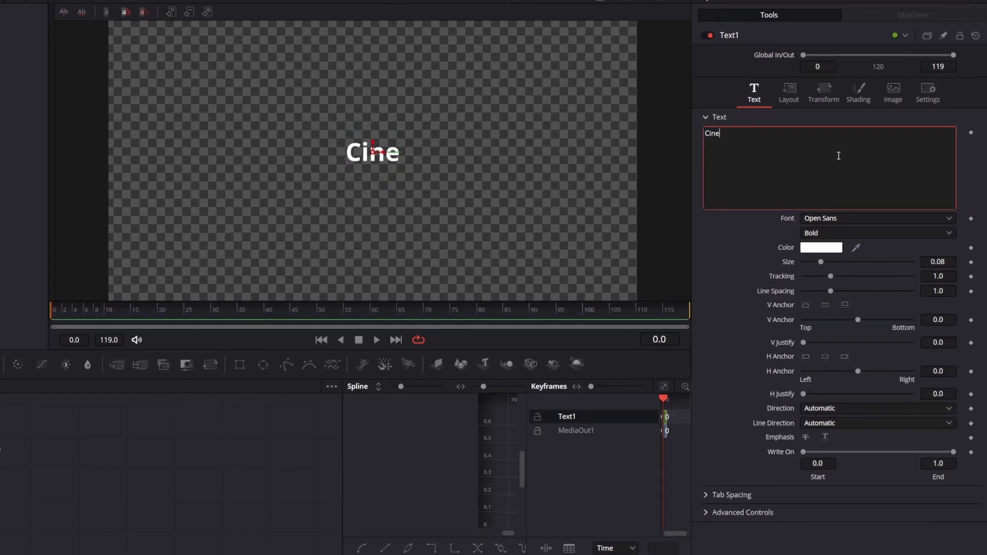
pyautogui.write('matic Text')
pyautogui.click(828, 233)
pyautogui.click(825, 299)
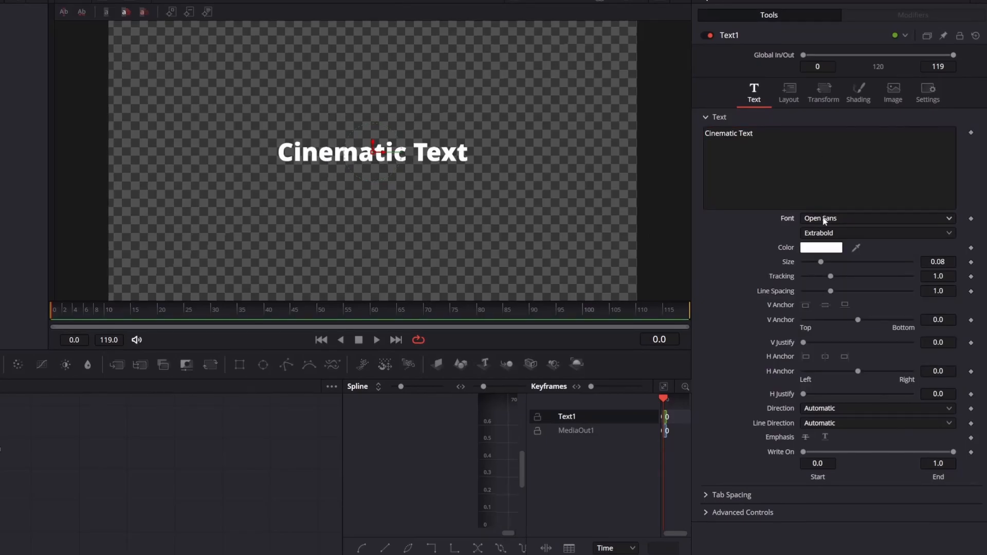
pyautogui.moveTo(933, 266); pyautogui.dragTo(955, 265)
pyautogui.click(847, 159)
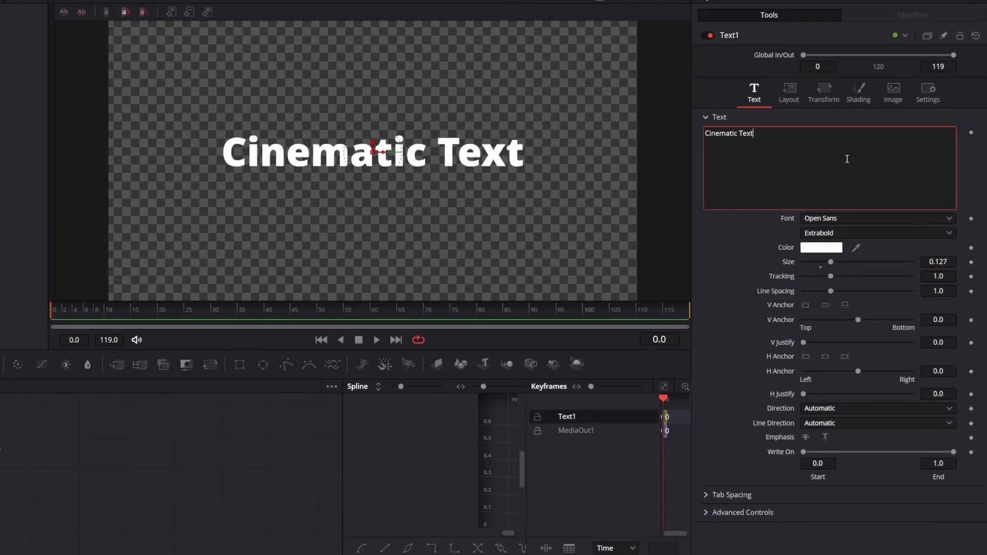
# Animate the title with a Follower modifier ordering characters Random But One by One
pyautogui.rightClick(847, 159)
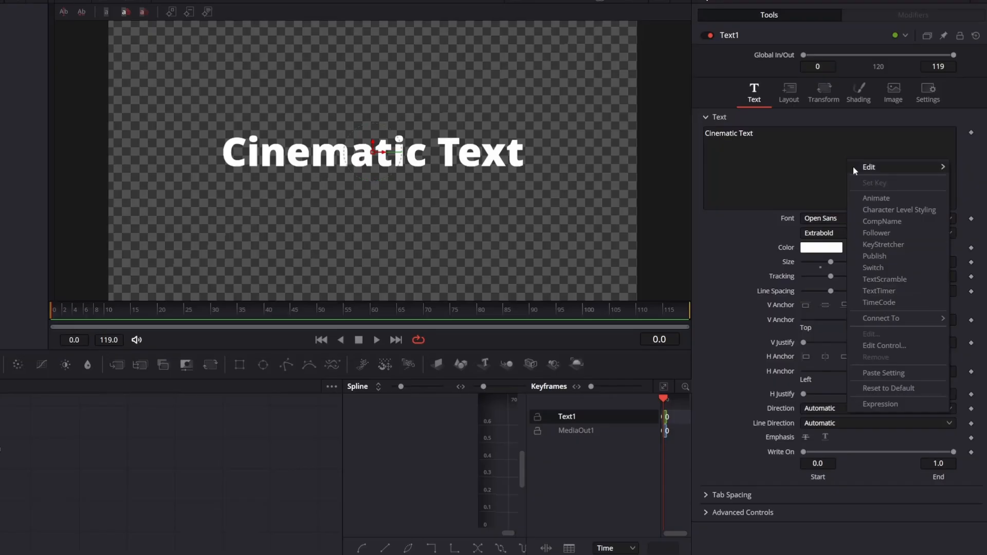
pyautogui.click(876, 234)
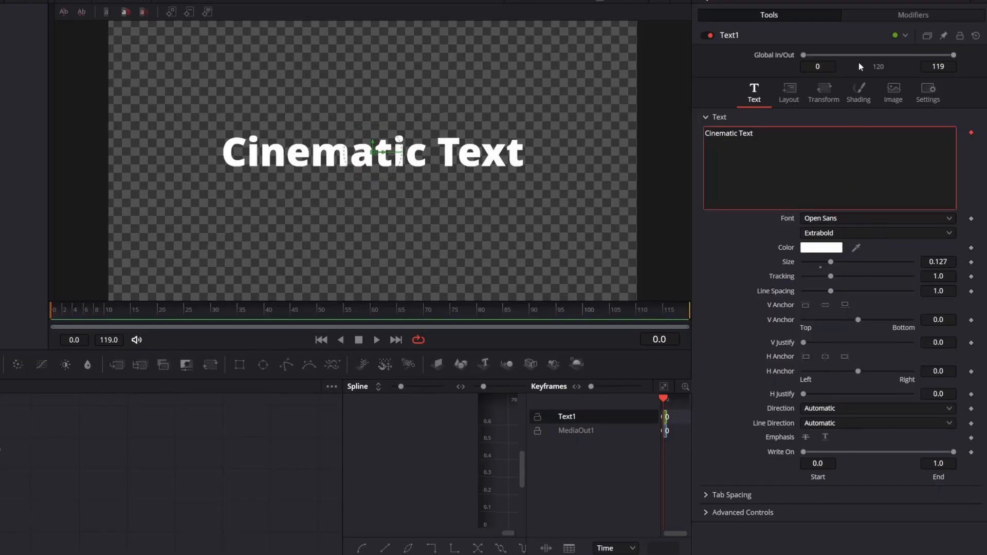
pyautogui.click(875, 19)
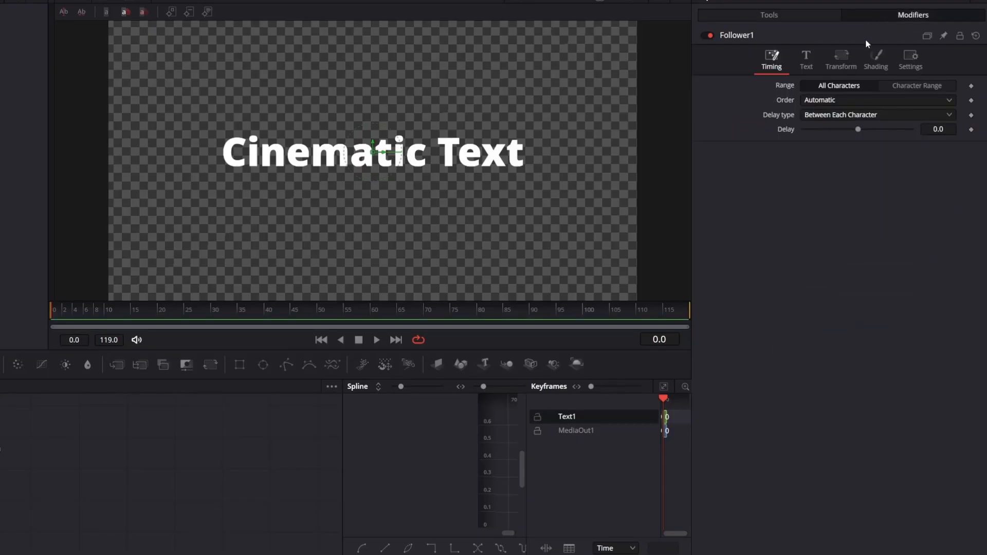
pyautogui.click(843, 101)
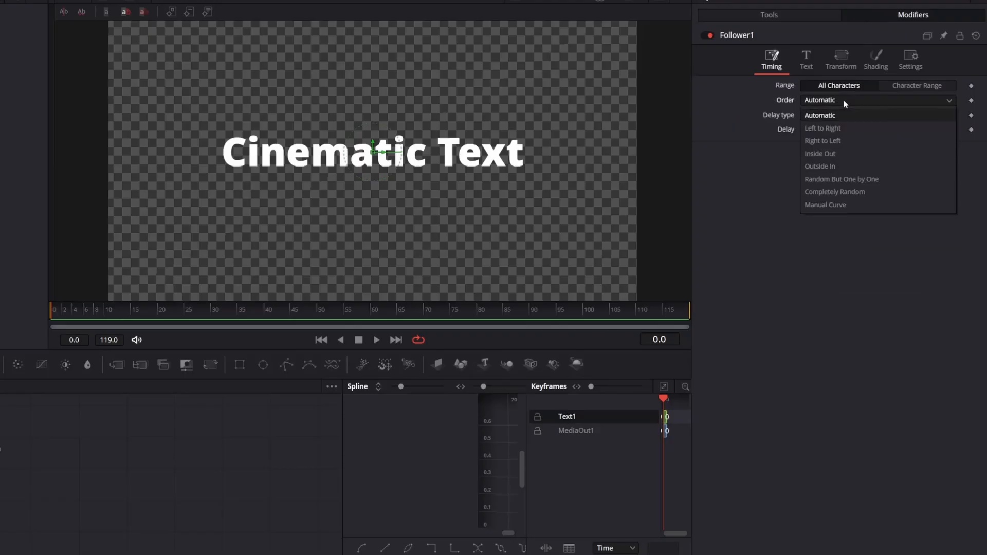
pyautogui.click(826, 180)
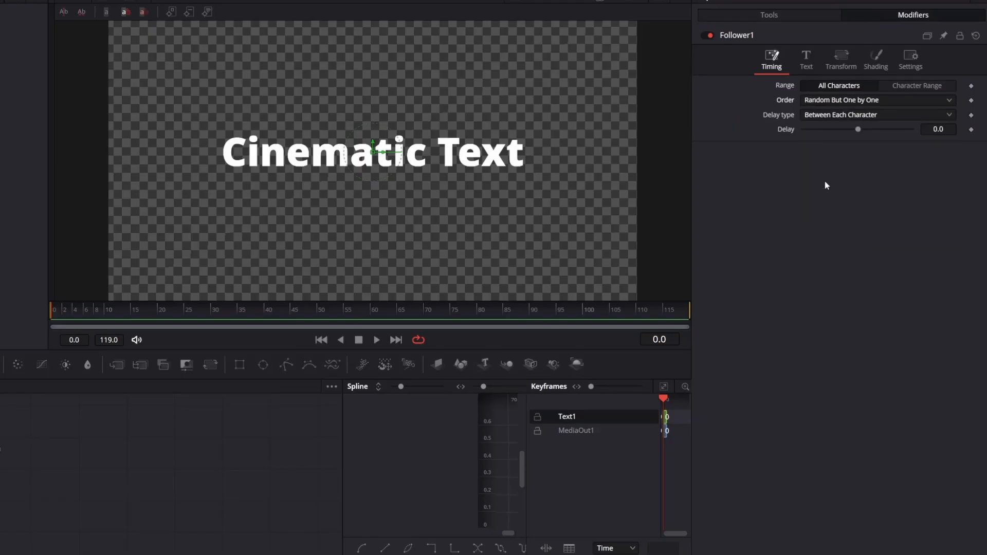
# Set the Follower's delay between characters to 2.0 and show its Shading settings
pyautogui.click(931, 128)
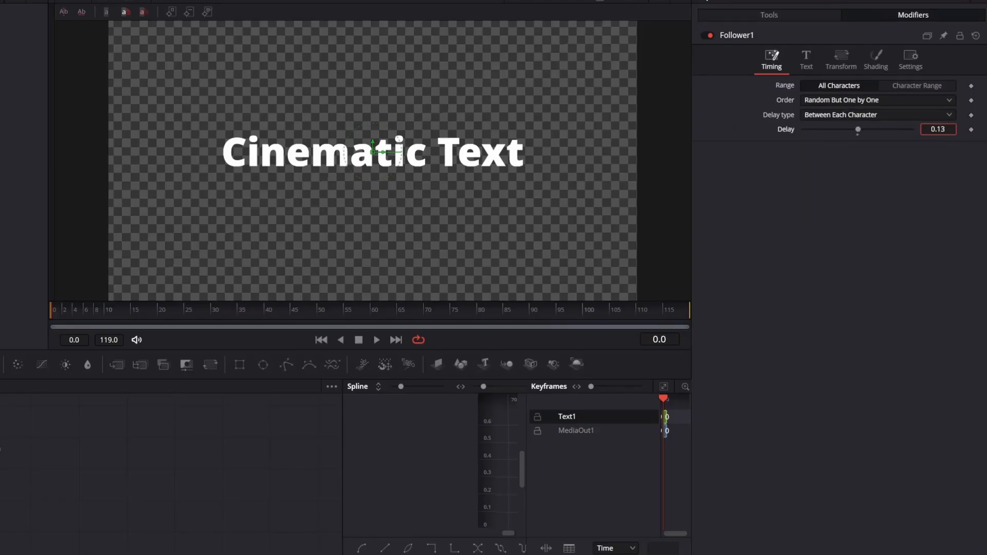
pyautogui.write('2')
pyautogui.press('Return')
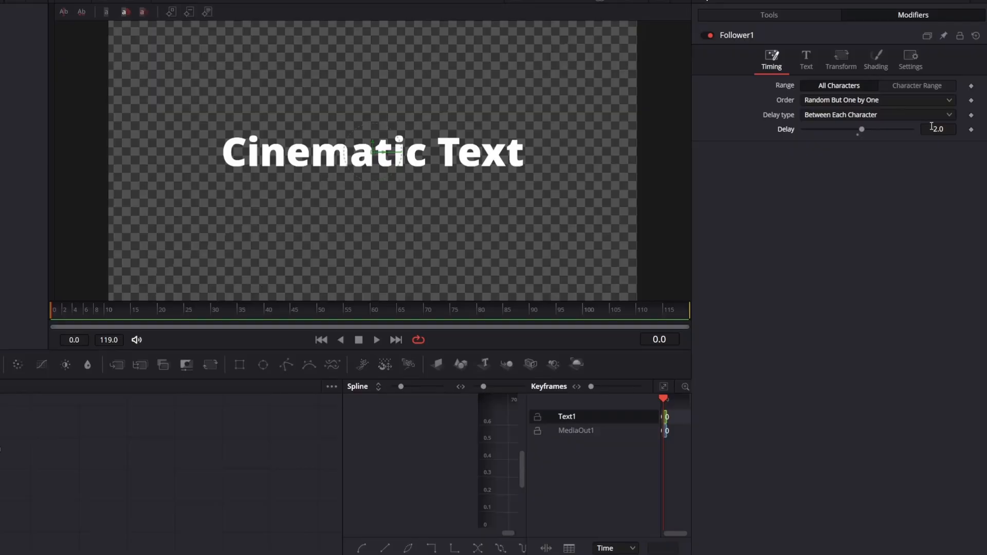
pyautogui.click(877, 67)
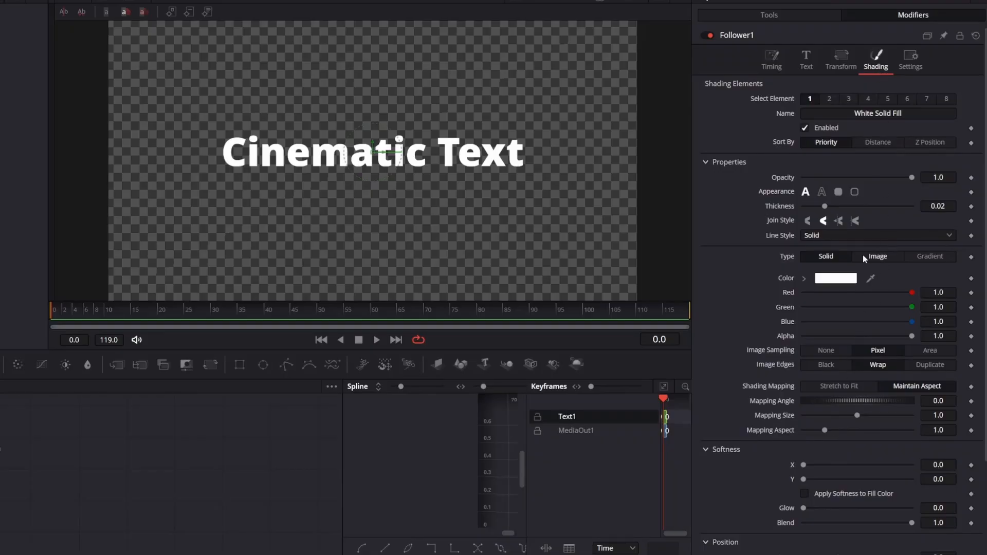
# Keyframe Softness X and Y at 20 on frame 0
pyautogui.scroll(-3, 868, 277)
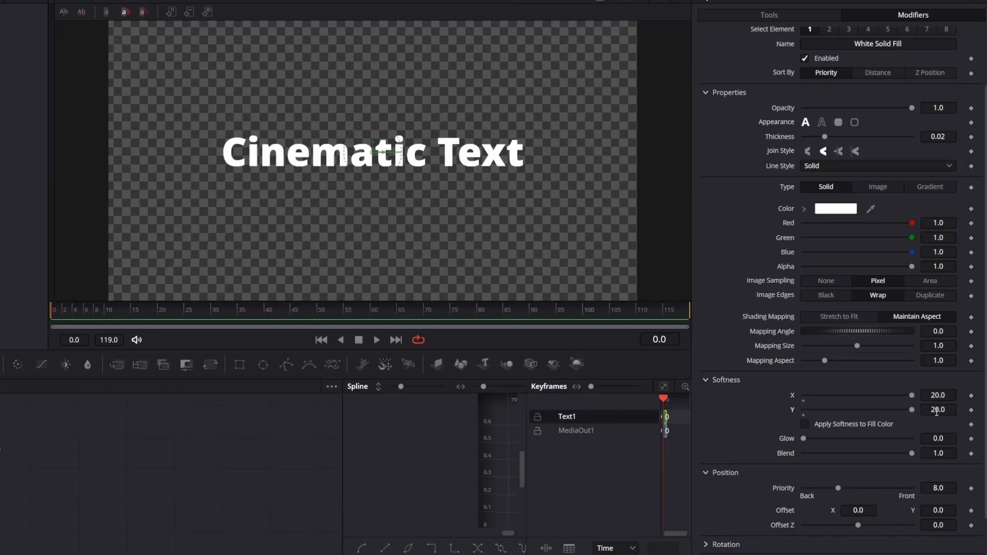
pyautogui.click(971, 395)
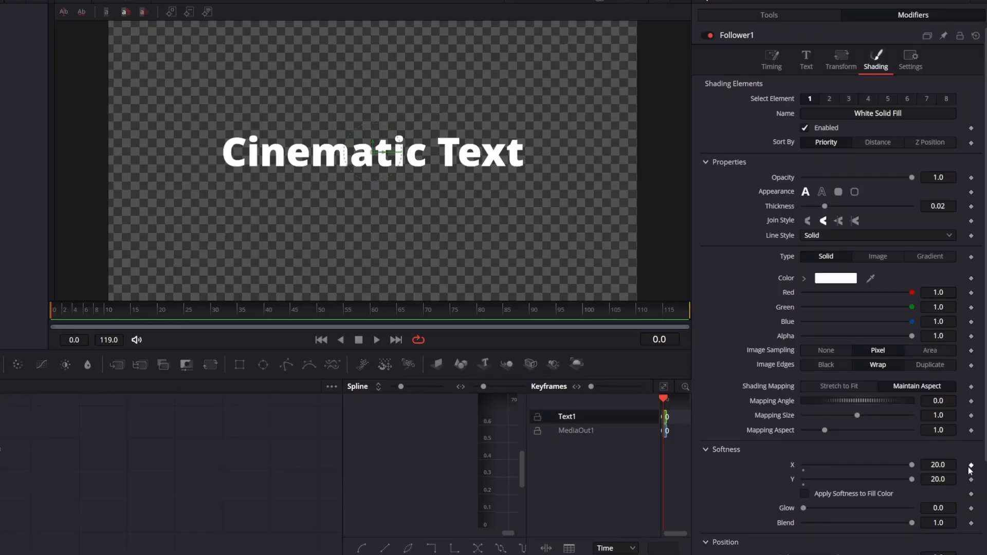
pyautogui.click(971, 480)
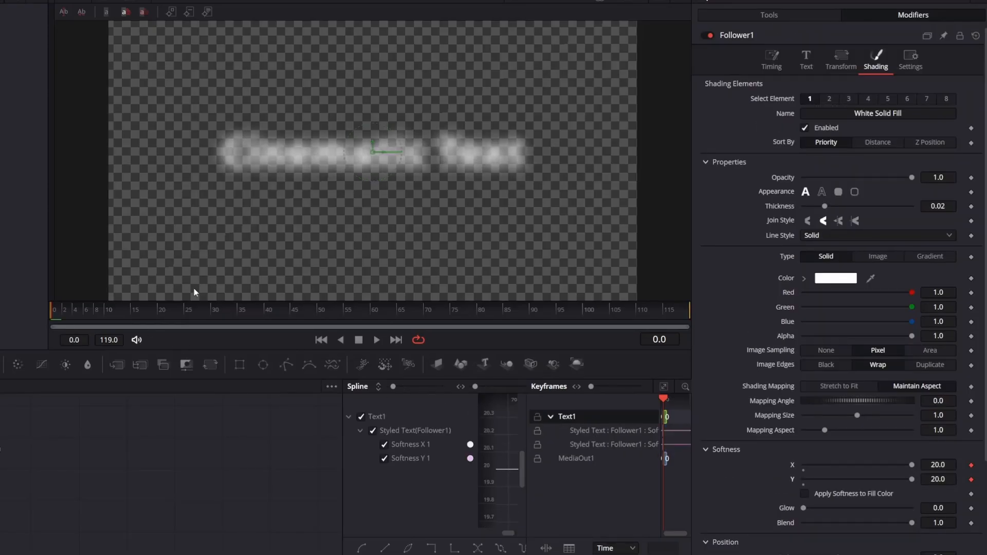
# Sharpen both softness values to 0 at frame 45 and play back the blur reveal
pyautogui.click(292, 309)
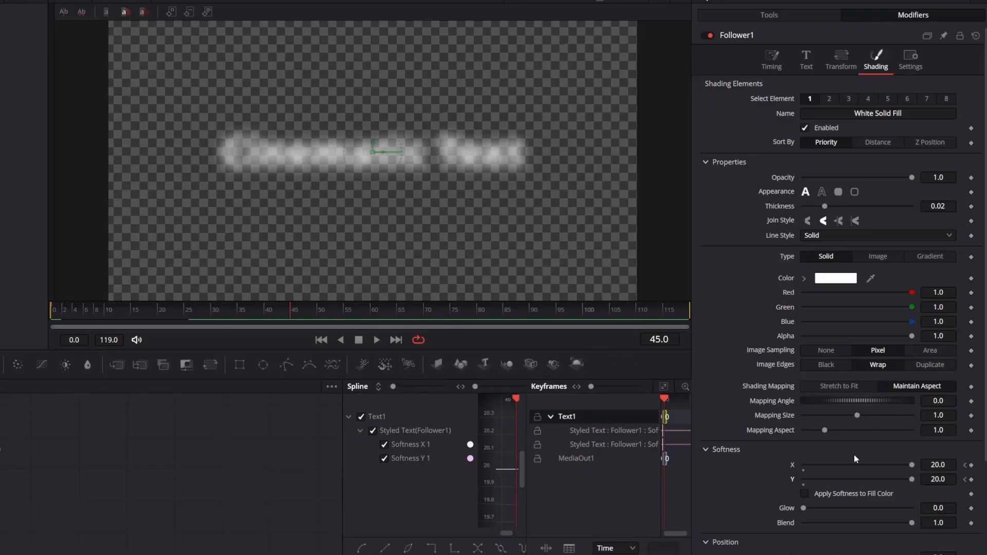
pyautogui.moveTo(910, 465); pyautogui.dragTo(781, 463)
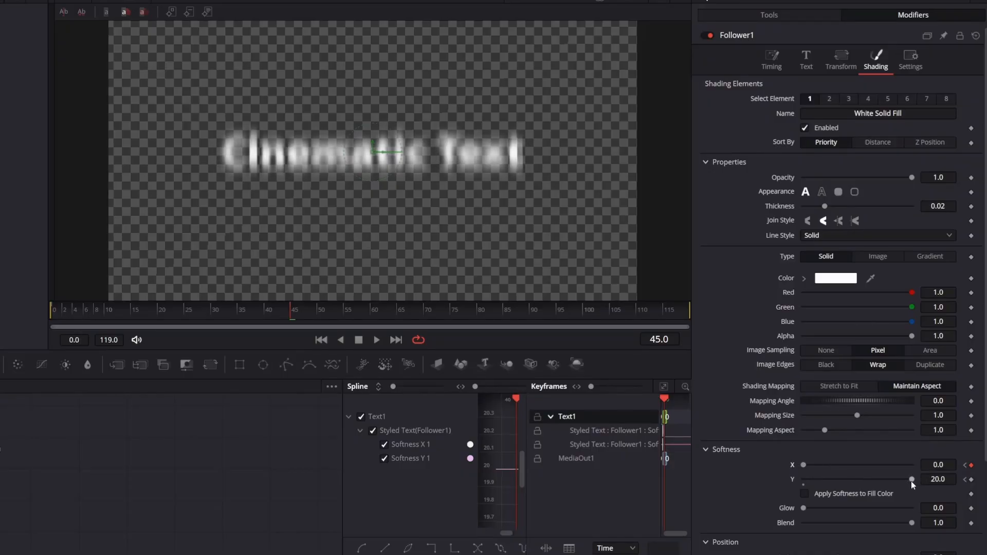
pyautogui.moveTo(911, 480); pyautogui.dragTo(802, 482)
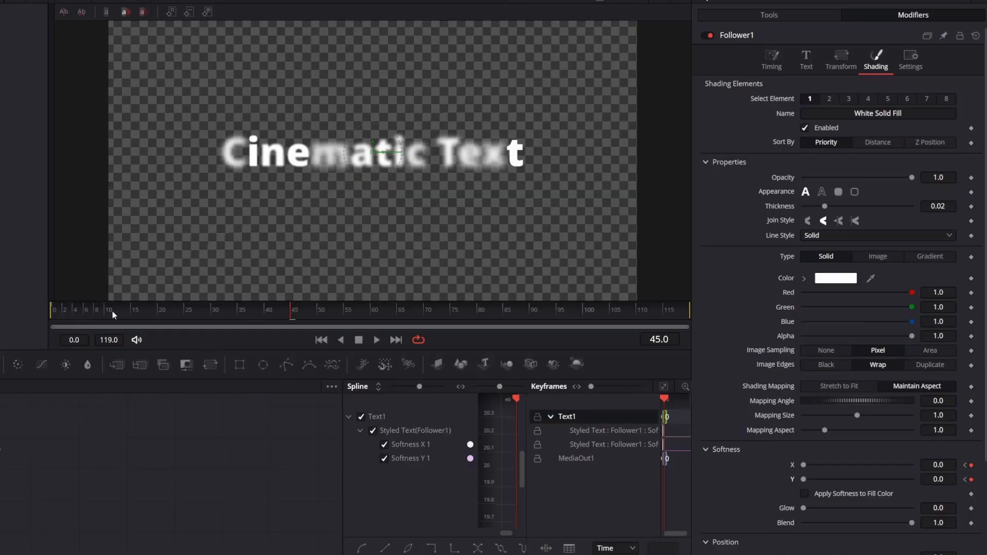
pyautogui.moveTo(112, 311); pyautogui.dragTo(38, 307)
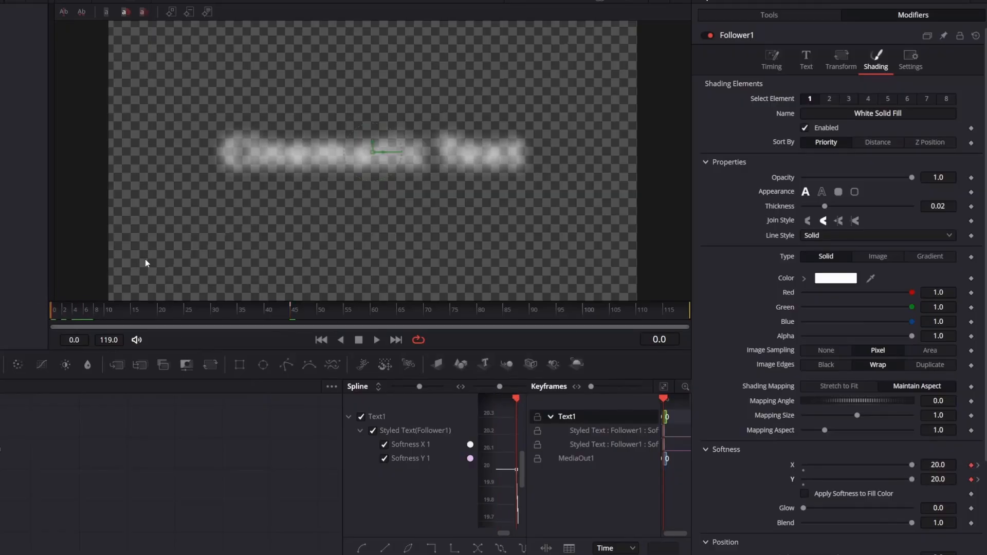
pyautogui.press('space')
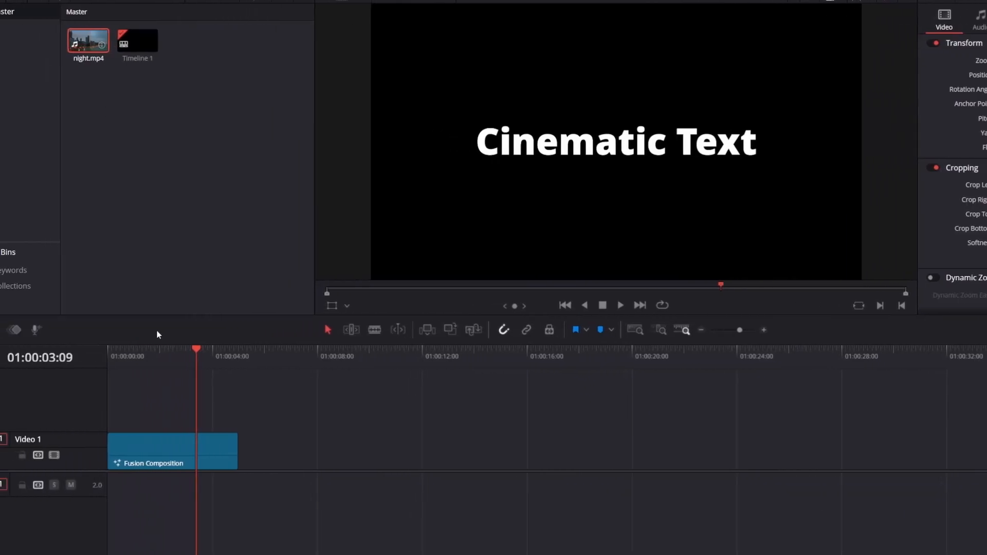
# Move the title composition to V2, put night.mp4 on V1 beneath it, and play from the start
pyautogui.moveTo(153, 447); pyautogui.dragTo(154, 409)
pyautogui.click(86, 41)
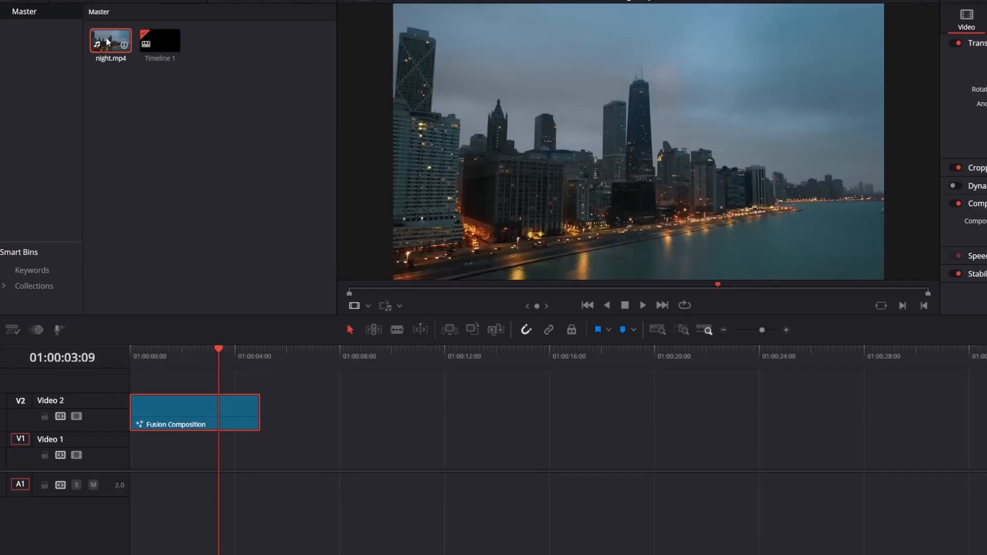
pyautogui.moveTo(108, 42); pyautogui.dragTo(119, 445)
pyautogui.moveTo(142, 355); pyautogui.dragTo(129, 348)
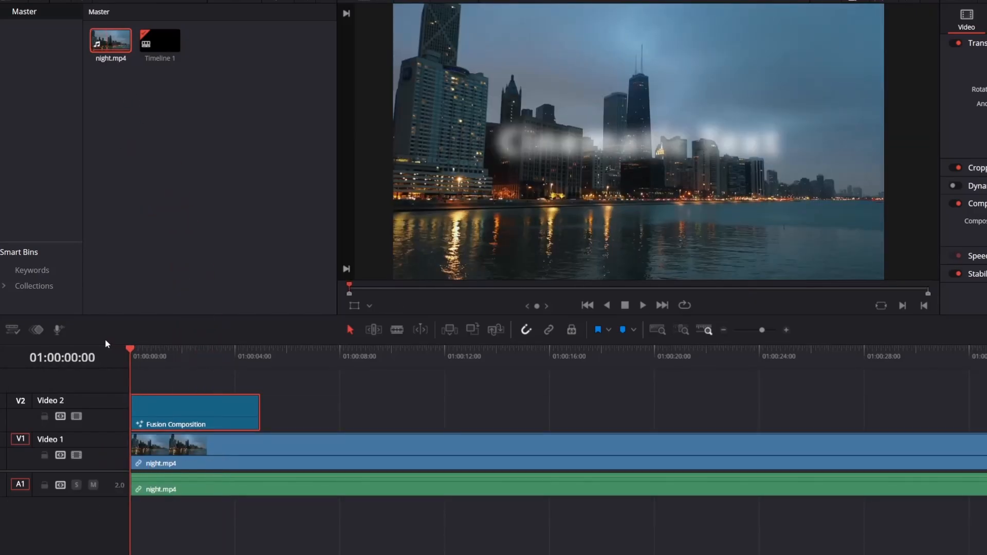
pyautogui.press('space')
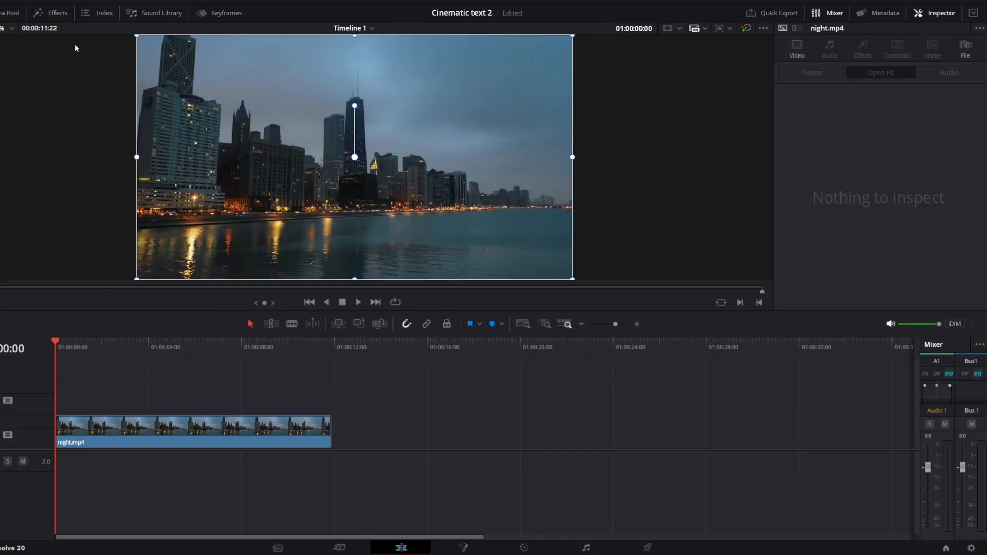
# Add a Text+ title above night.mp4 and show legacy Resolve FX in the effects list
pyautogui.click(58, 13)
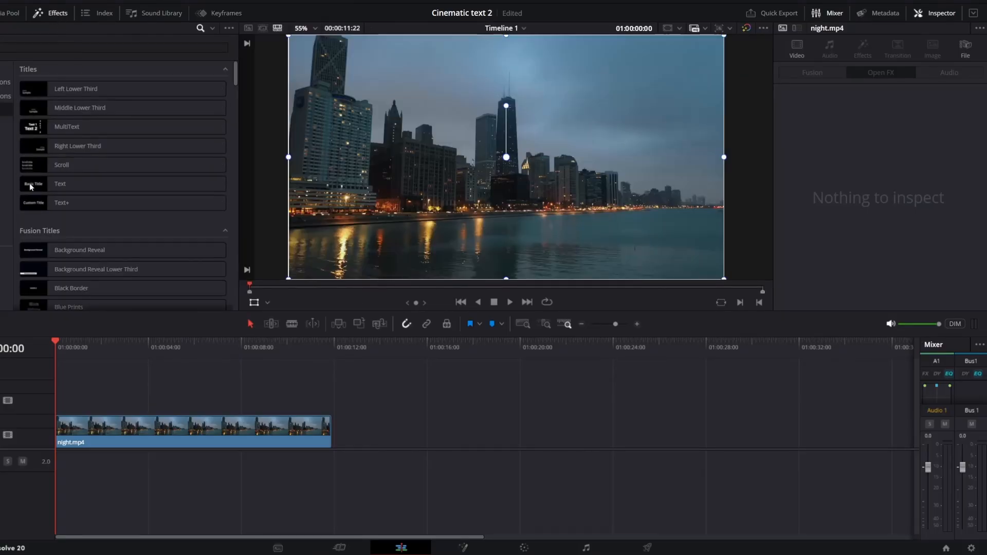
pyautogui.moveTo(53, 208); pyautogui.dragTo(58, 407)
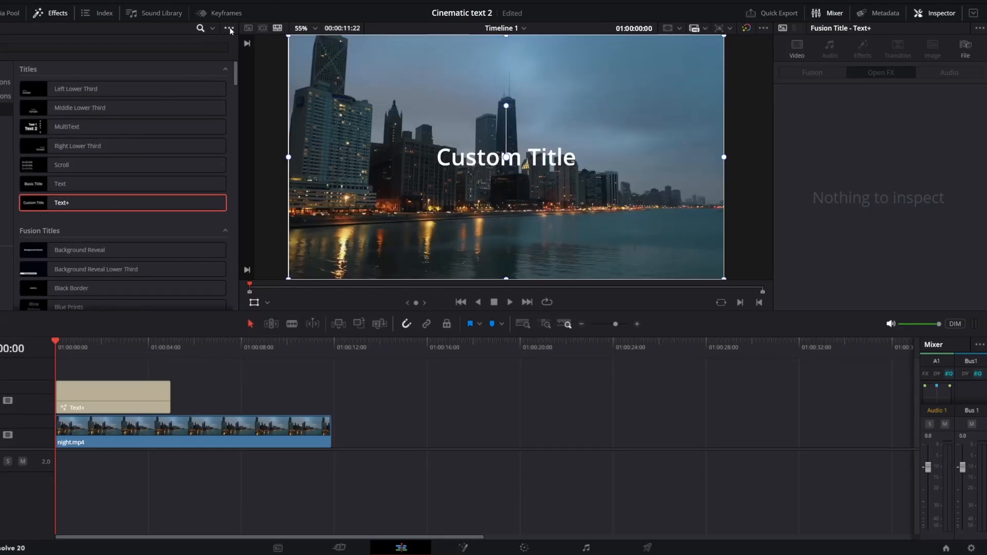
pyautogui.click(230, 29)
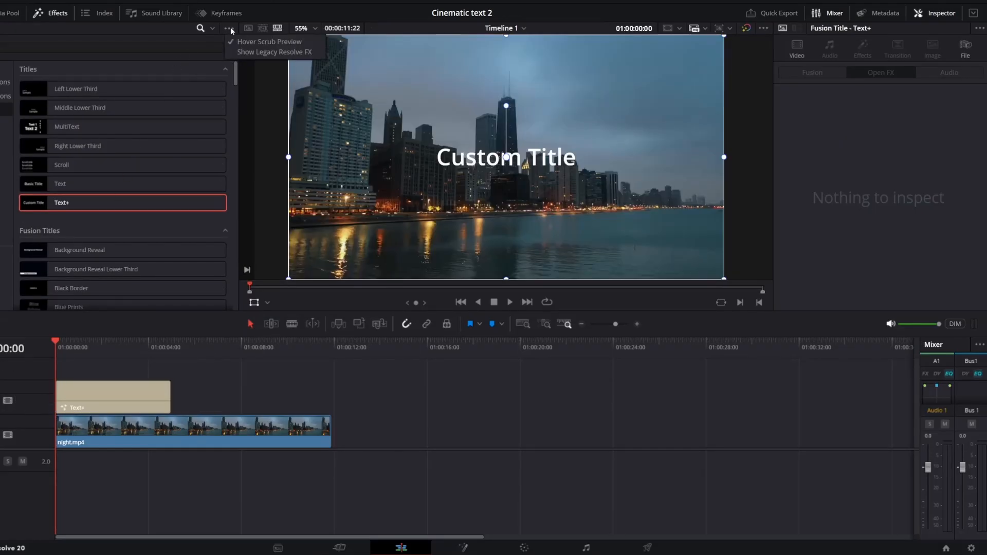
pyautogui.click(251, 52)
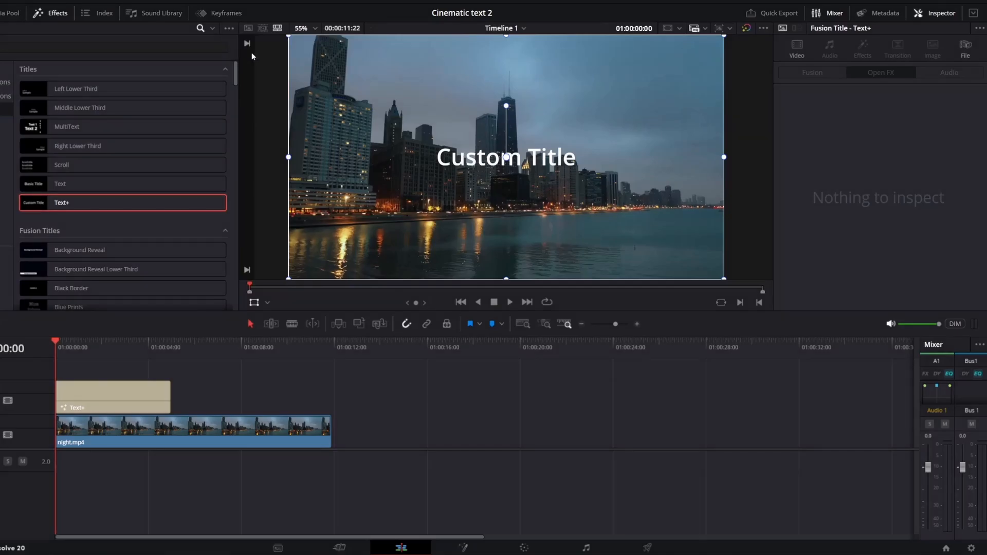
pyautogui.click(4, 206)
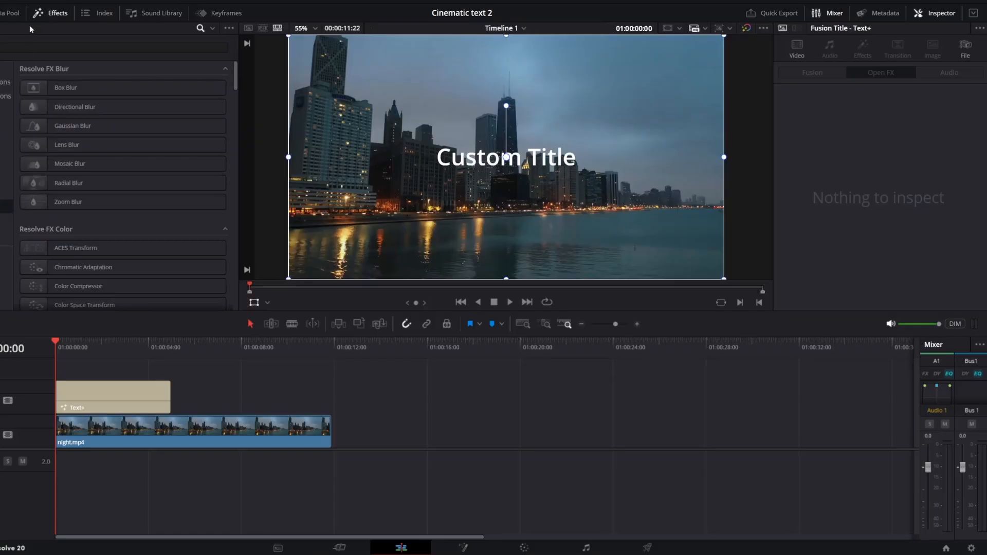
# Find the Ripples effect by searching 'rip' and apply it to the Text+ title
pyautogui.click(13, 48)
pyautogui.write('rip')
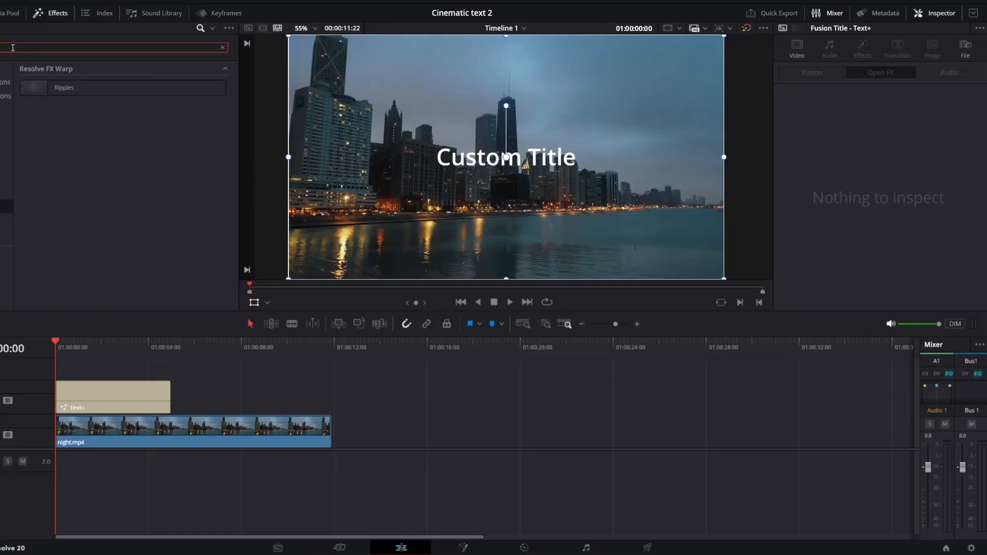
pyautogui.moveTo(59, 92); pyautogui.dragTo(68, 390)
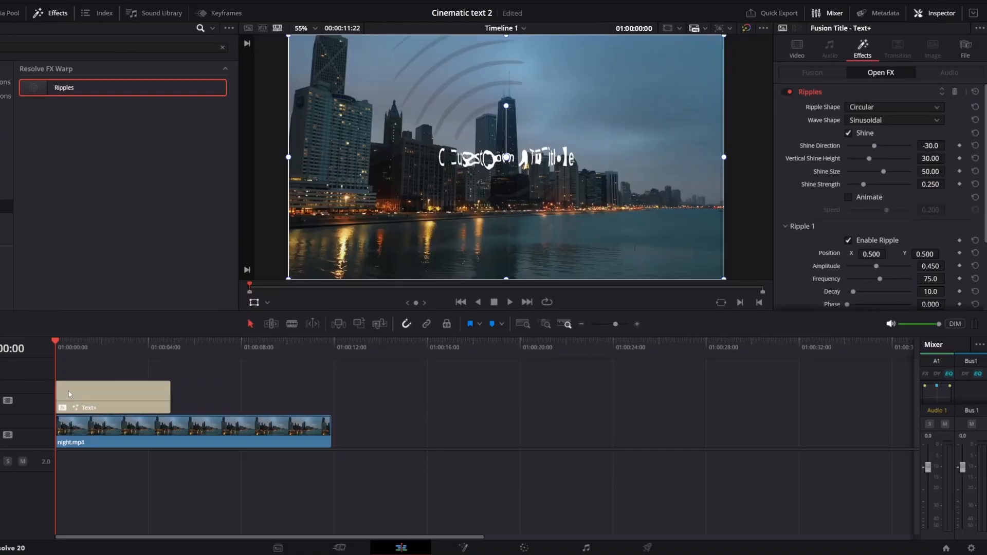
# Replace the title text 'Custom Title' with 'Wiggle Text'
pyautogui.click(801, 47)
pyautogui.tripleClick(797, 138)
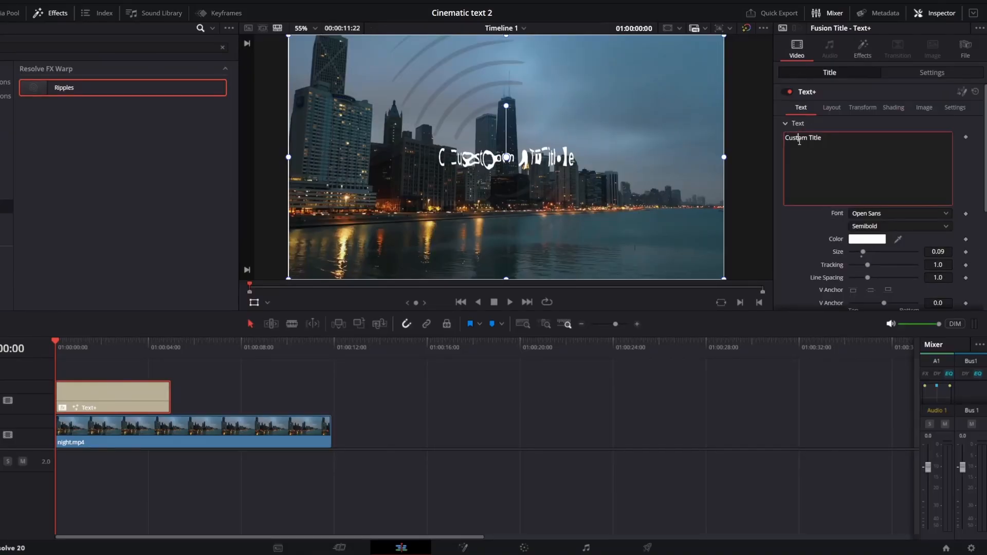
pyautogui.write('Wigg')
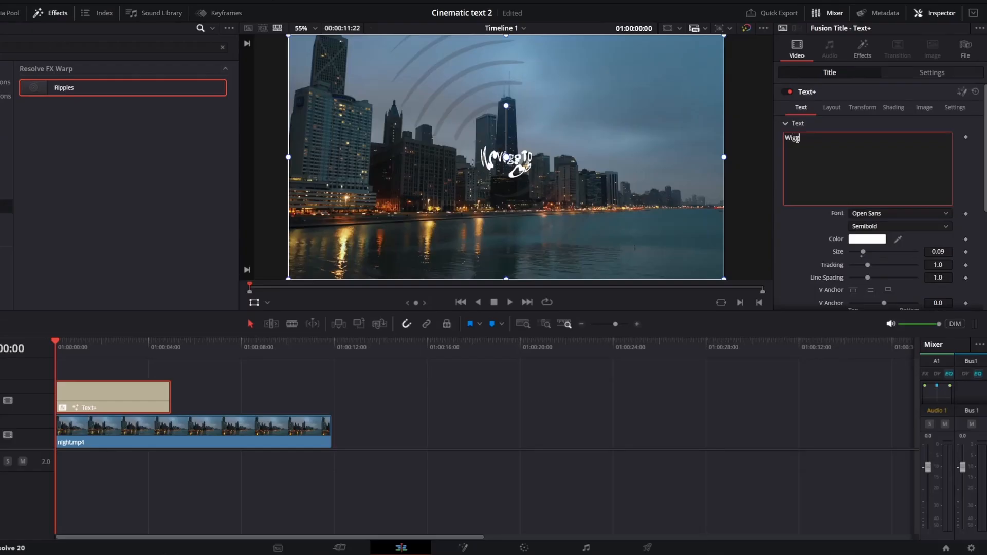
pyautogui.write('le Text')
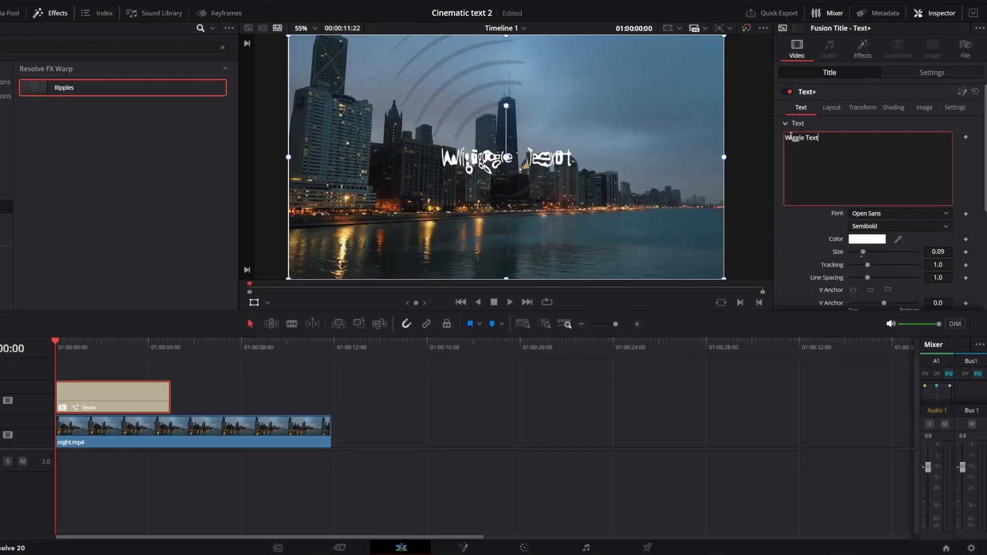
pyautogui.click(863, 52)
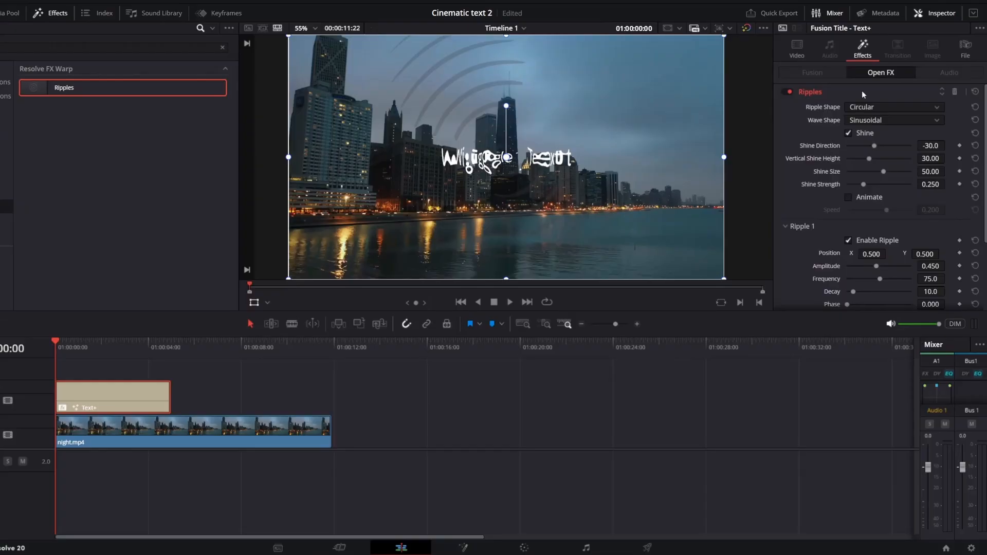
# Turn Ripples Shine off, enable Animate, and lower the amplitude to 0.200
pyautogui.click(848, 133)
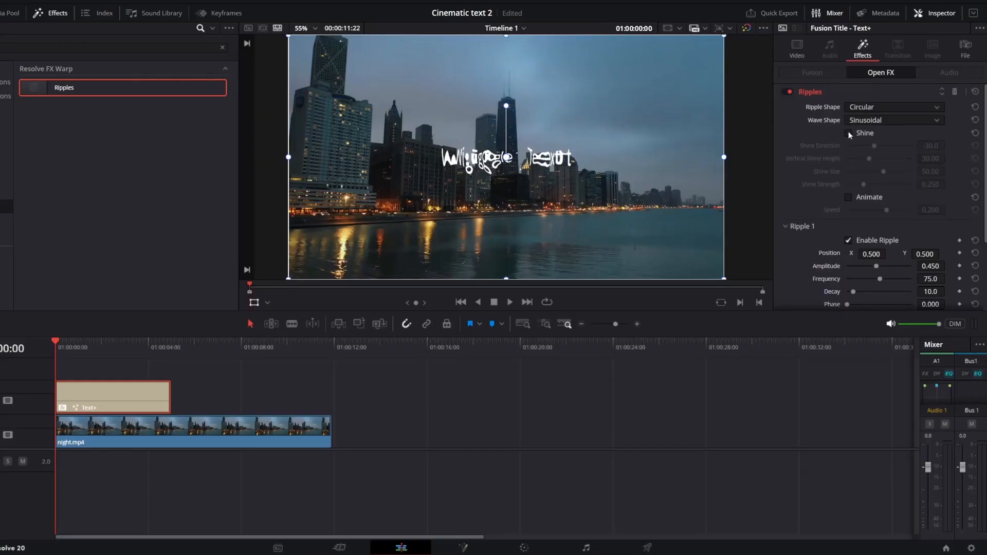
pyautogui.click(849, 197)
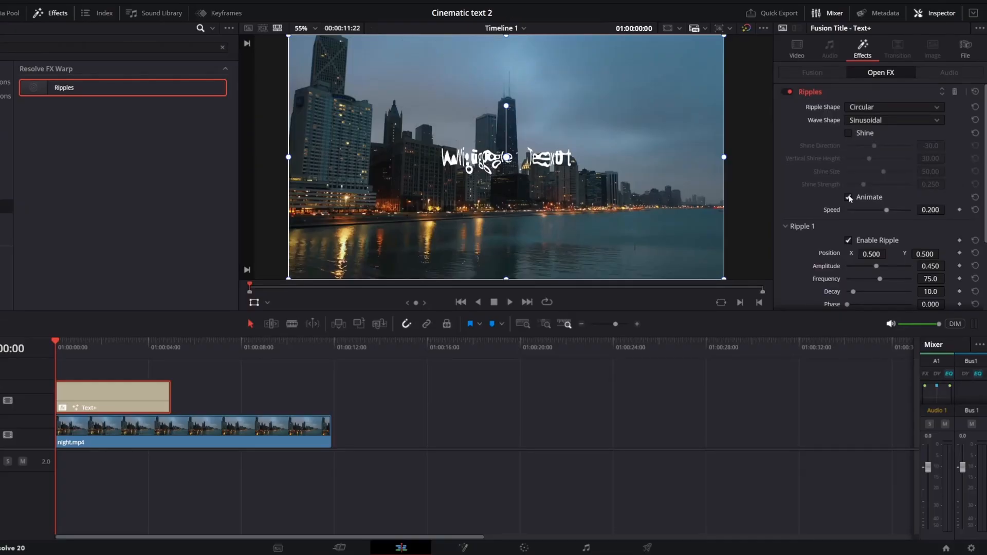
pyautogui.click(932, 266)
pyautogui.press('BackSpace')
pyautogui.write('0.2')
pyautogui.click(928, 279)
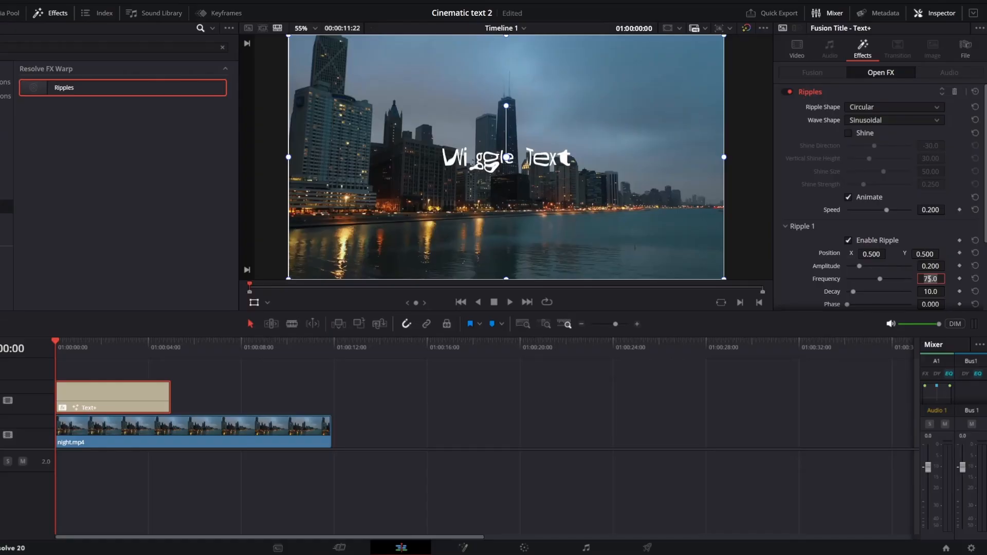